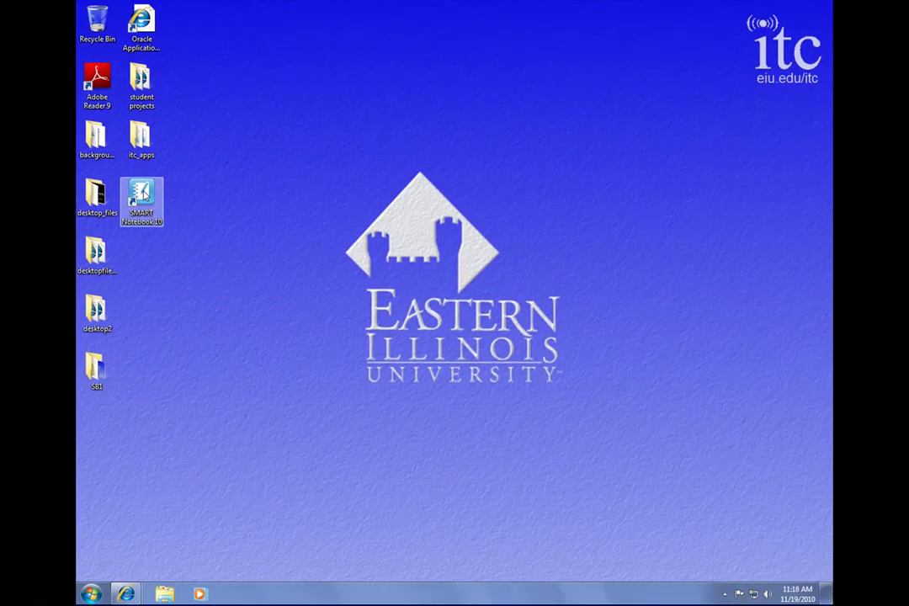
After briefly launching and closing SMART Notebook, expand All Programs › SMART Technologies › SMART Notebook.
{"action": "double_click", "coordinate": [143, 193]}
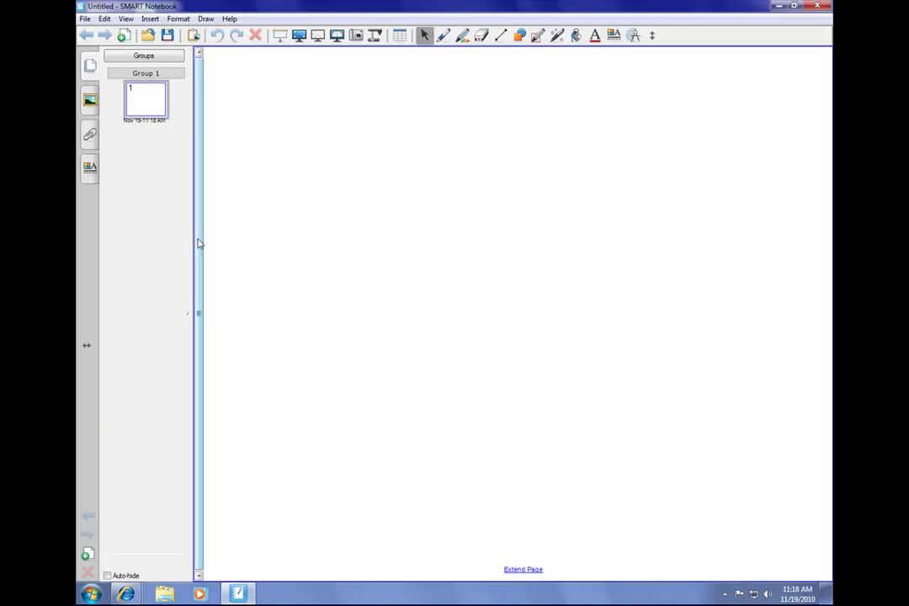
{"action": "left_click", "coordinate": [819, 6]}
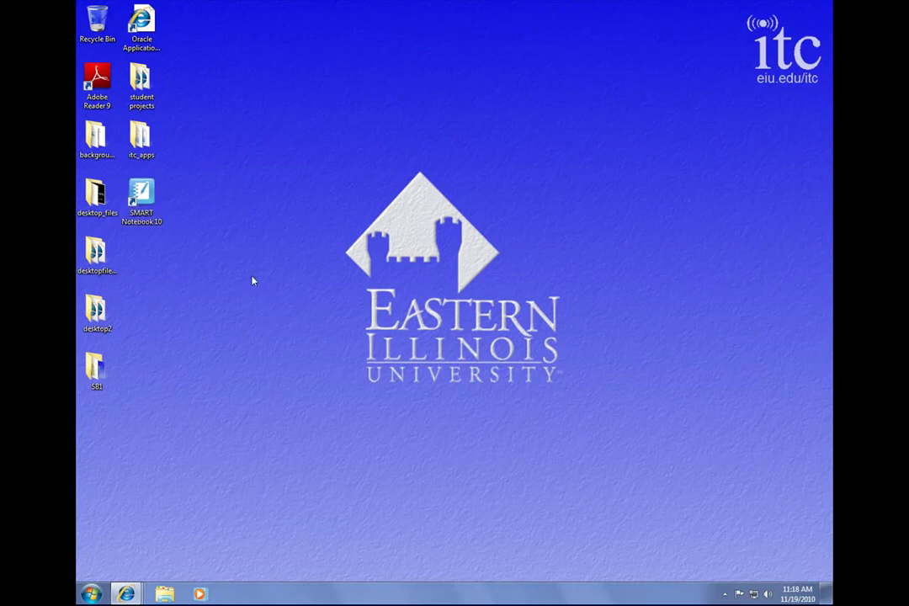
{"action": "left_click", "coordinate": [90, 595]}
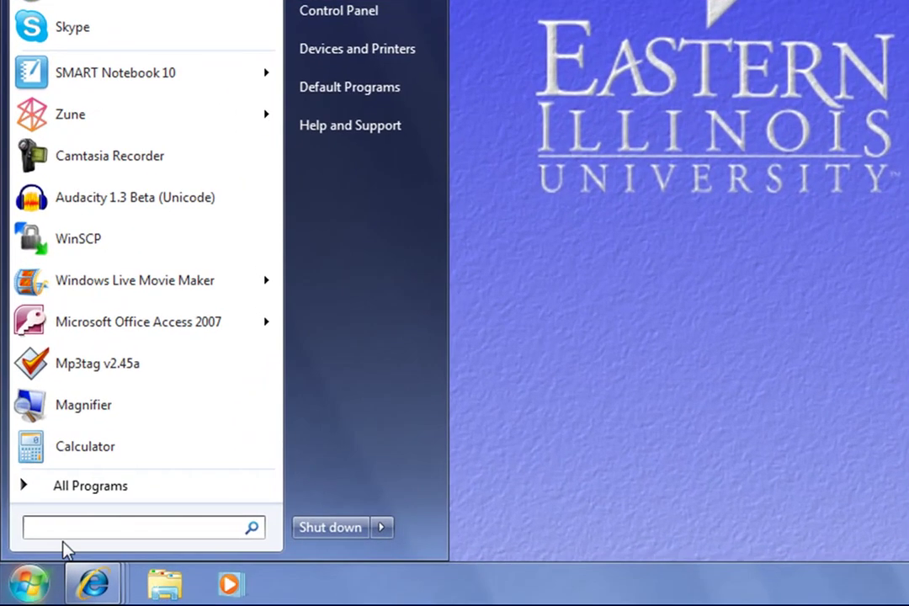
{"action": "left_click", "coordinate": [88, 492]}
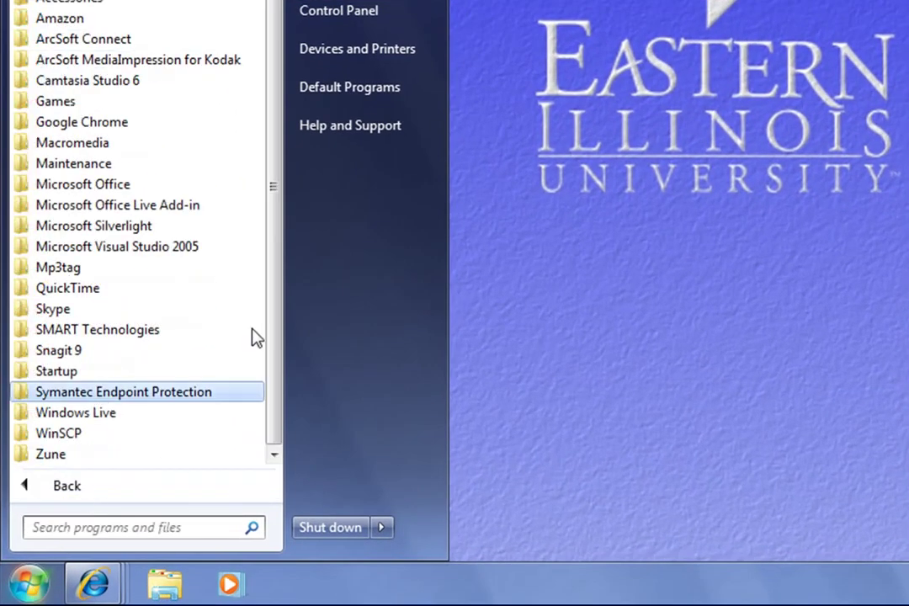
{"action": "left_click_drag", "start_coordinate": [278, 233], "coordinate": [263, 247]}
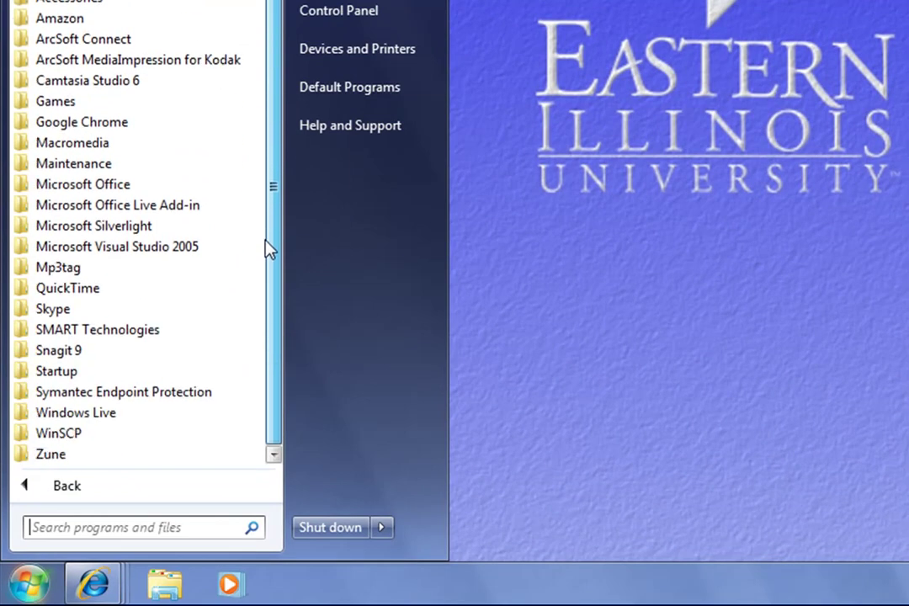
{"action": "left_click", "coordinate": [42, 331]}
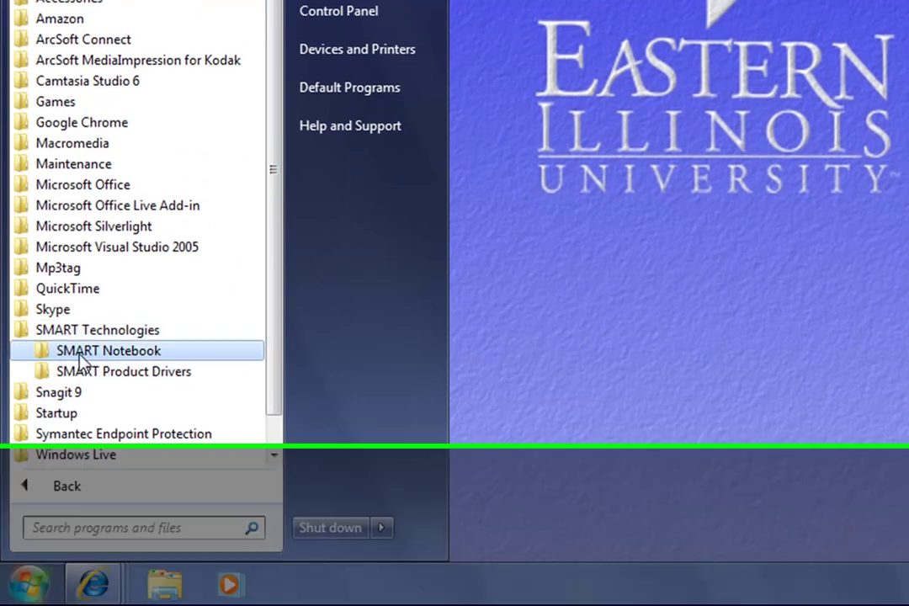
{"action": "left_click", "coordinate": [87, 353]}
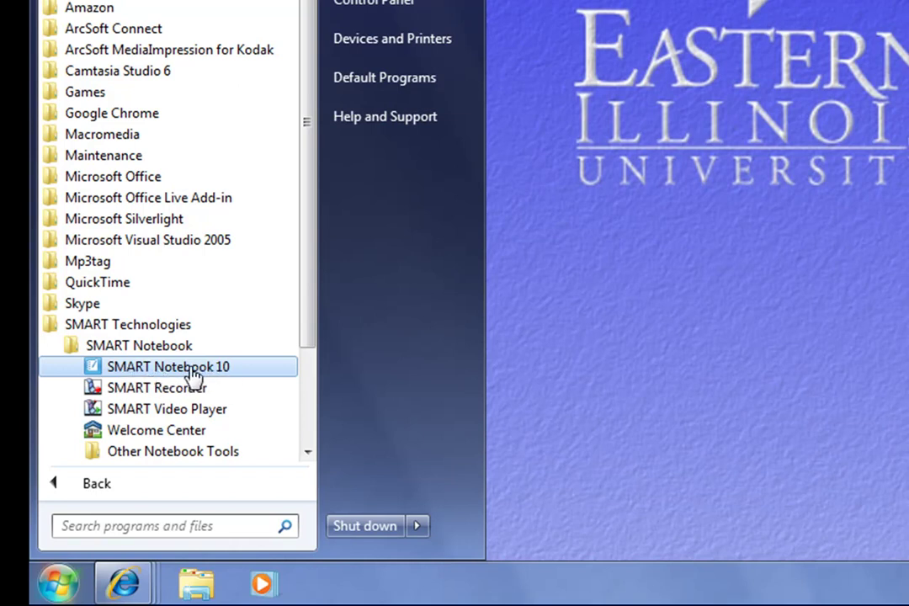
Send a SMART Notebook 10 shortcut from the Start menu to the desktop.
{"action": "right_click", "coordinate": [193, 375]}
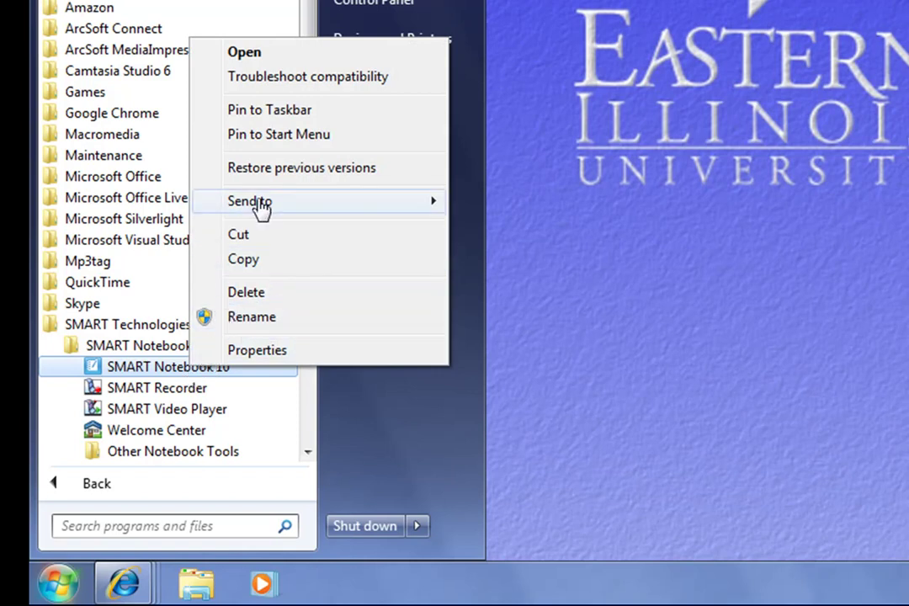
{"action": "mouse_move", "coordinate": [262, 210]}
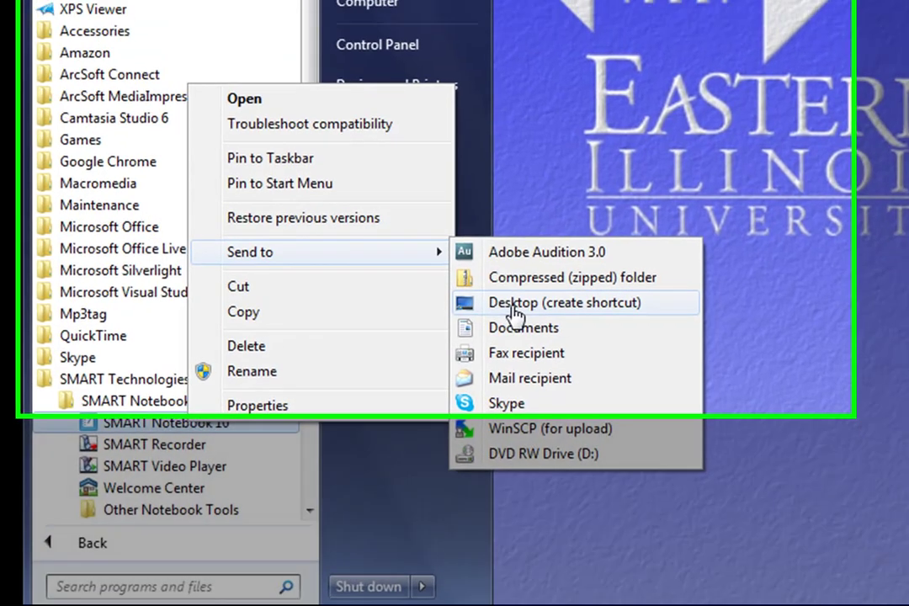
{"action": "left_click", "coordinate": [516, 311]}
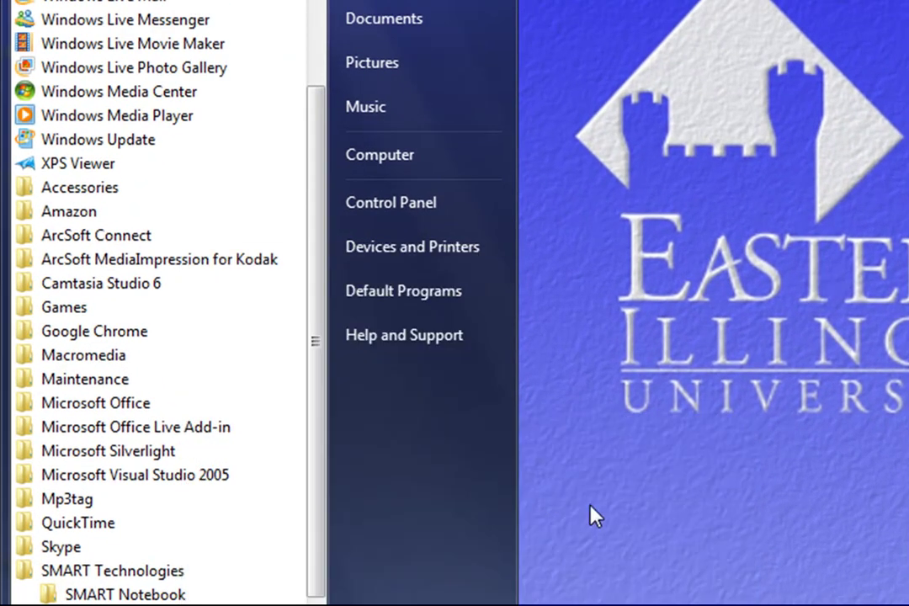
Delete the duplicate SMART Notebook desktop shortcut via the Recycle Bin.
{"action": "left_click", "coordinate": [625, 536]}
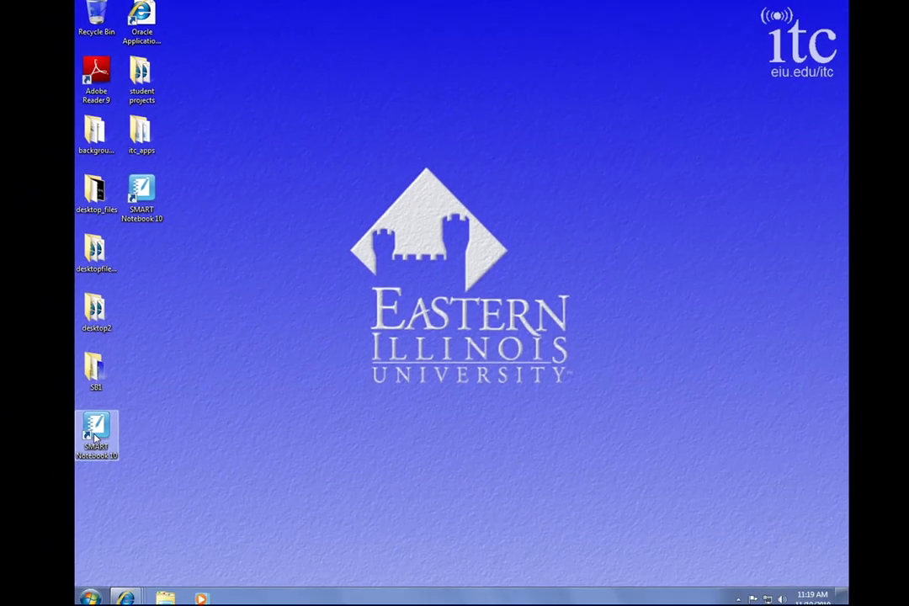
{"action": "left_click_drag", "start_coordinate": [95, 435], "coordinate": [141, 254]}
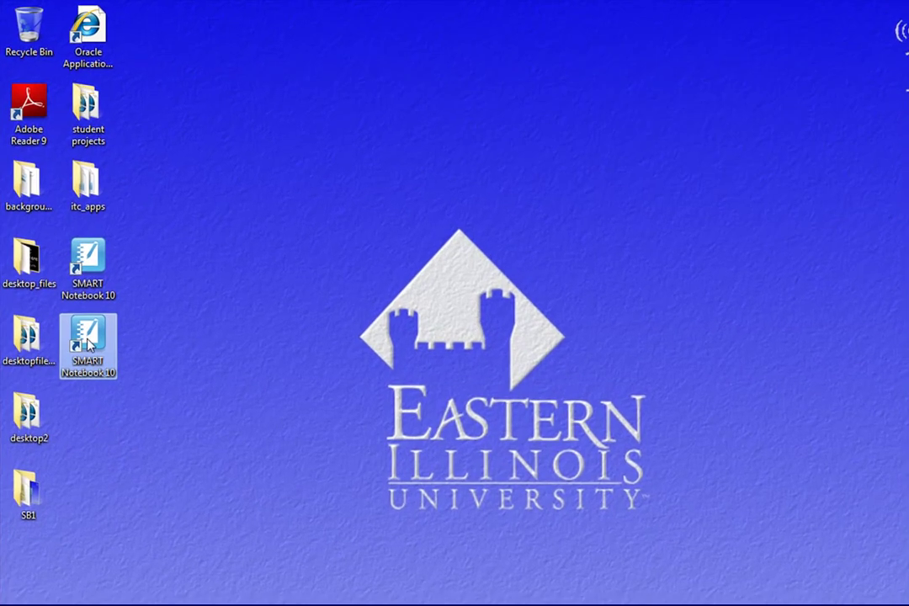
{"action": "left_click_drag", "start_coordinate": [91, 346], "coordinate": [35, 32]}
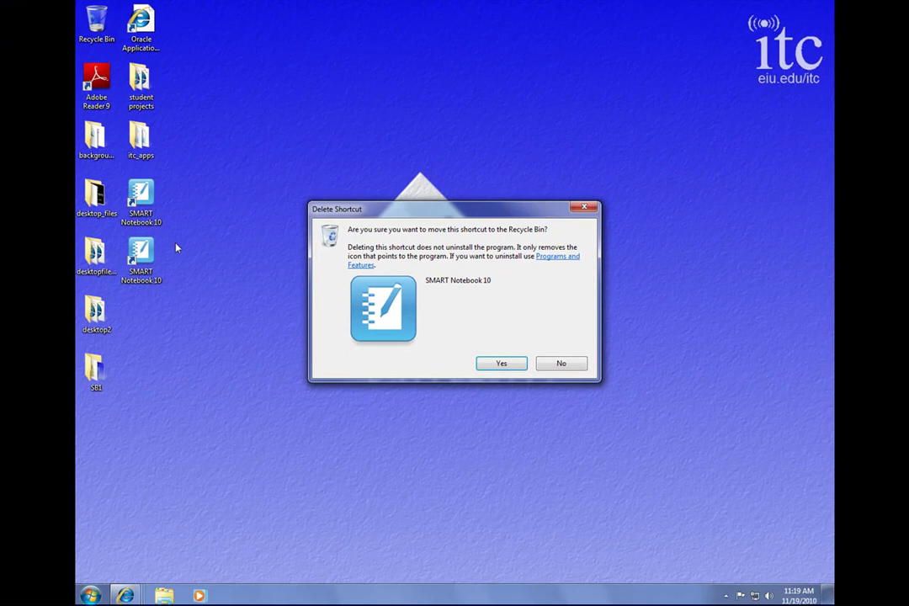
{"action": "left_click", "coordinate": [501, 363]}
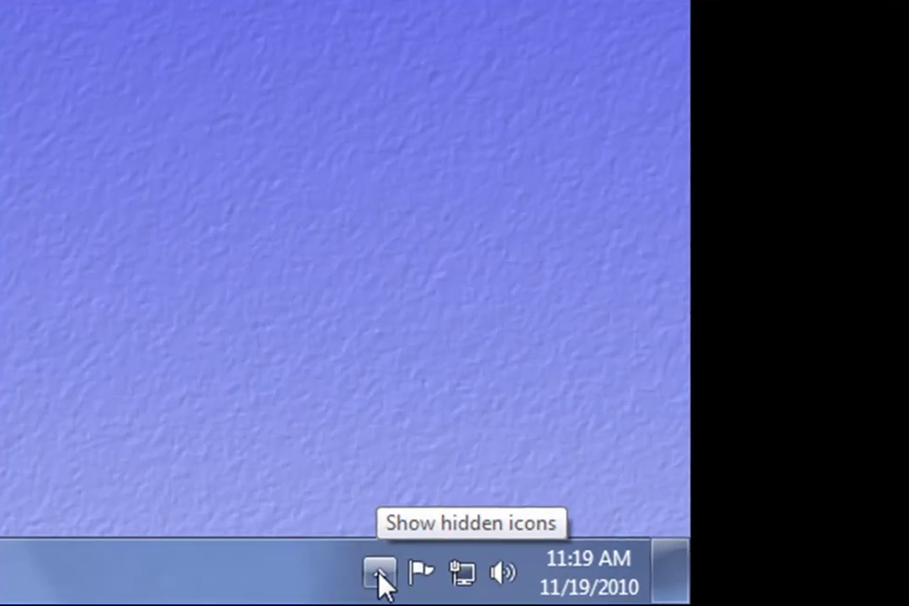
Launch Notebook from the SMART Board tray icon menu to get a blank untitled page.
{"action": "left_click", "coordinate": [380, 576]}
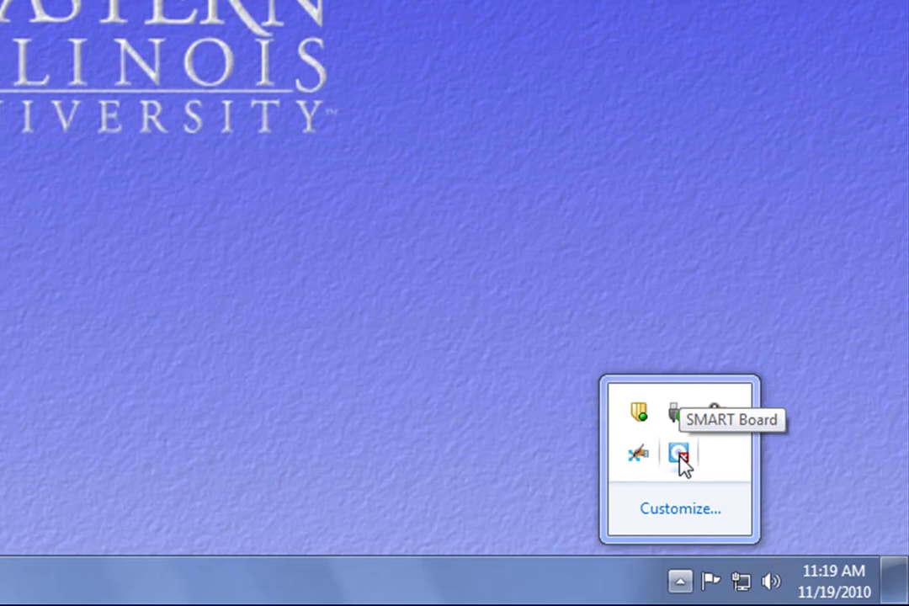
{"action": "right_click", "coordinate": [680, 457]}
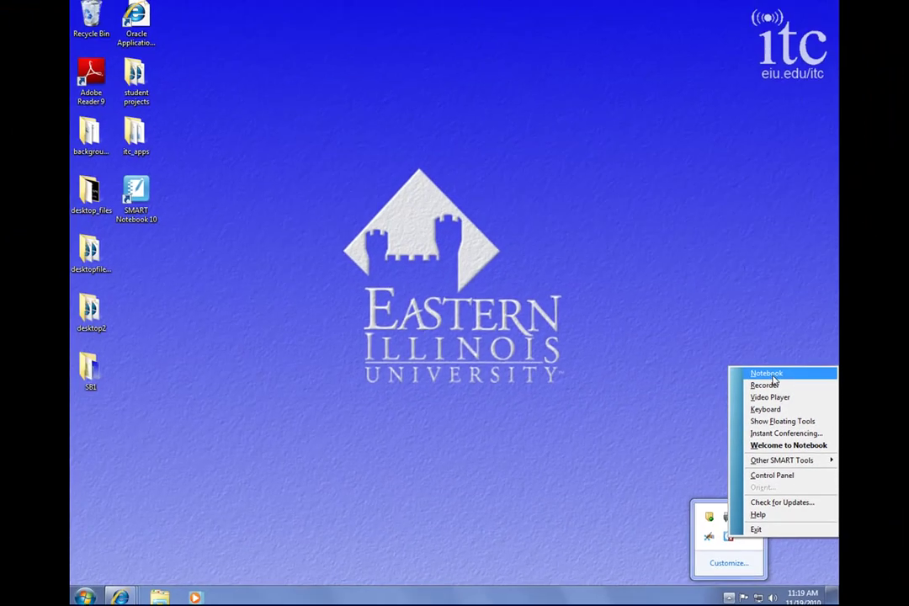
{"action": "left_click", "coordinate": [761, 122]}
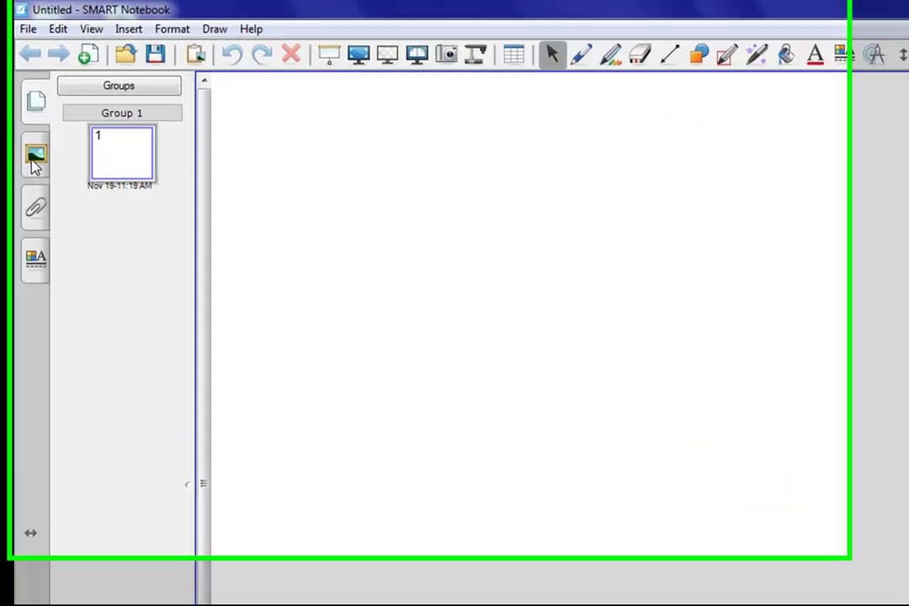
Search the Gallery for 'house'.
{"action": "left_click", "coordinate": [79, 103]}
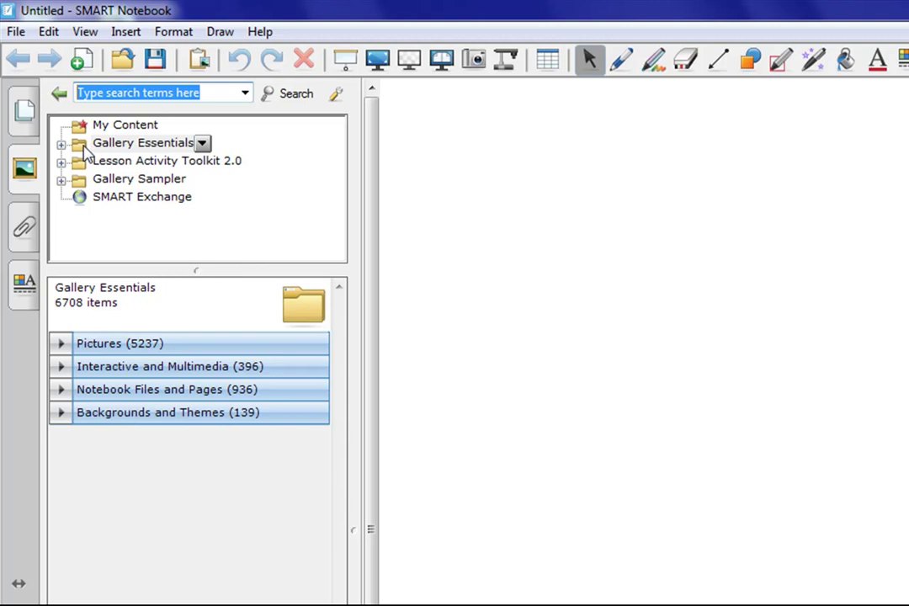
{"action": "left_click", "coordinate": [91, 148]}
{"action": "left_click_drag", "start_coordinate": [333, 177], "coordinate": [256, 197]}
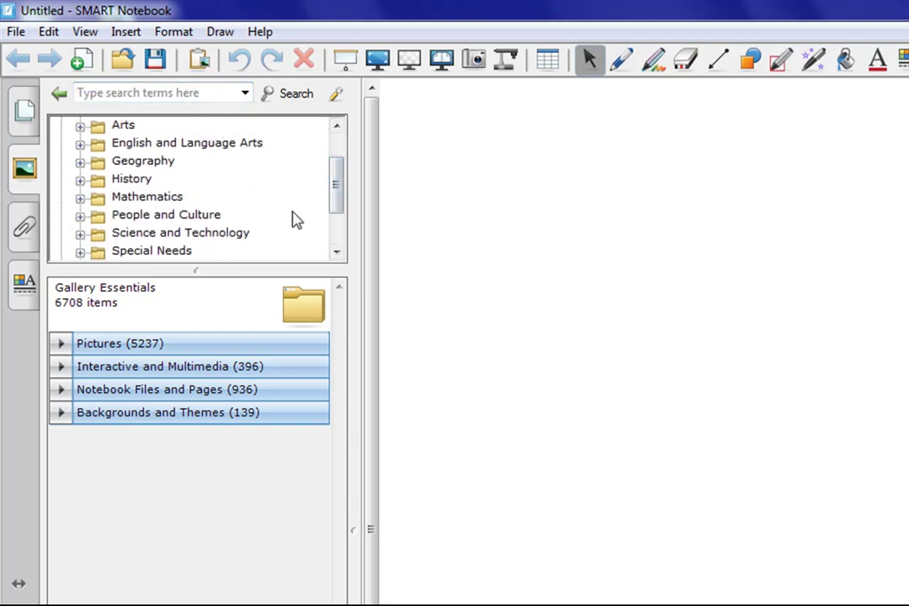
{"action": "left_click_drag", "start_coordinate": [340, 203], "coordinate": [337, 166]}
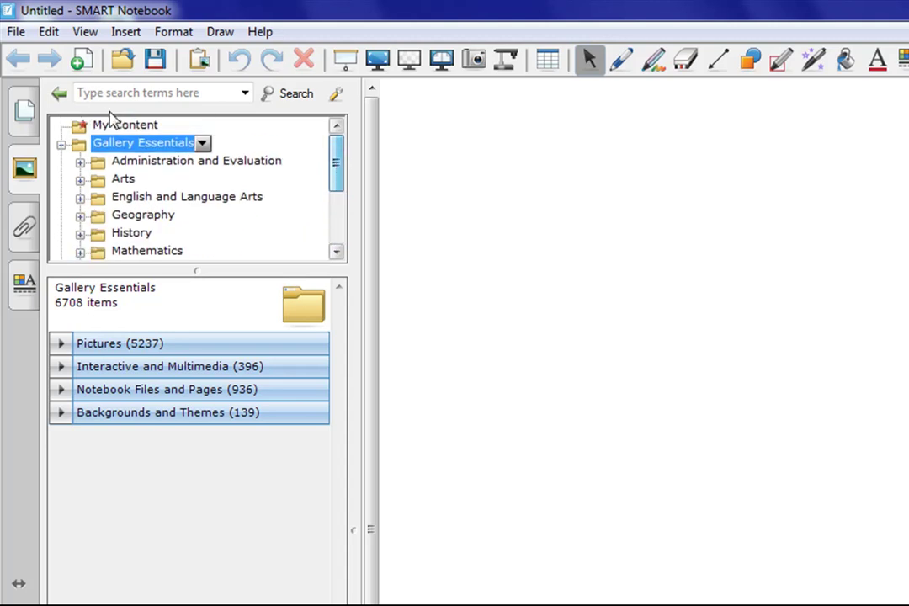
{"action": "left_click", "coordinate": [105, 91]}
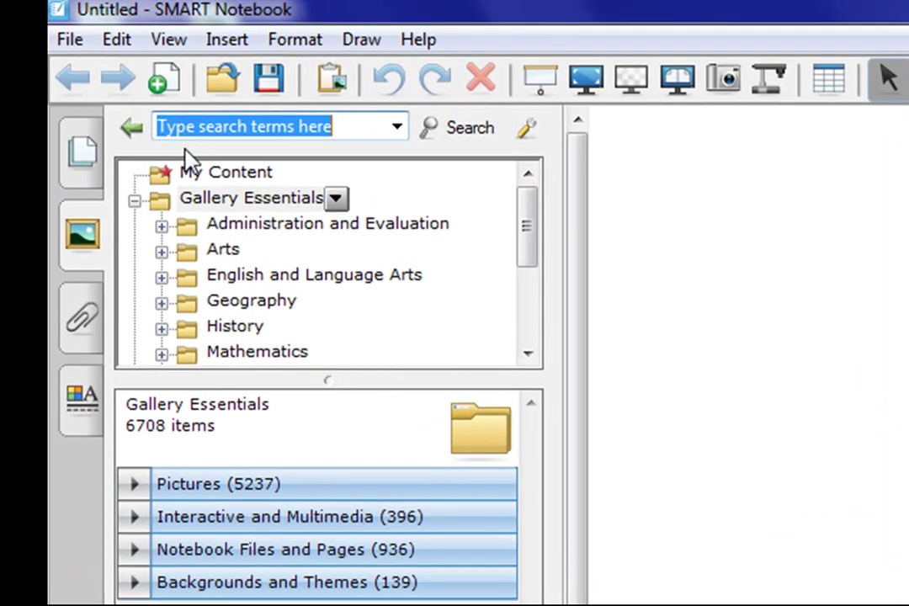
{"action": "type", "text": "house"}
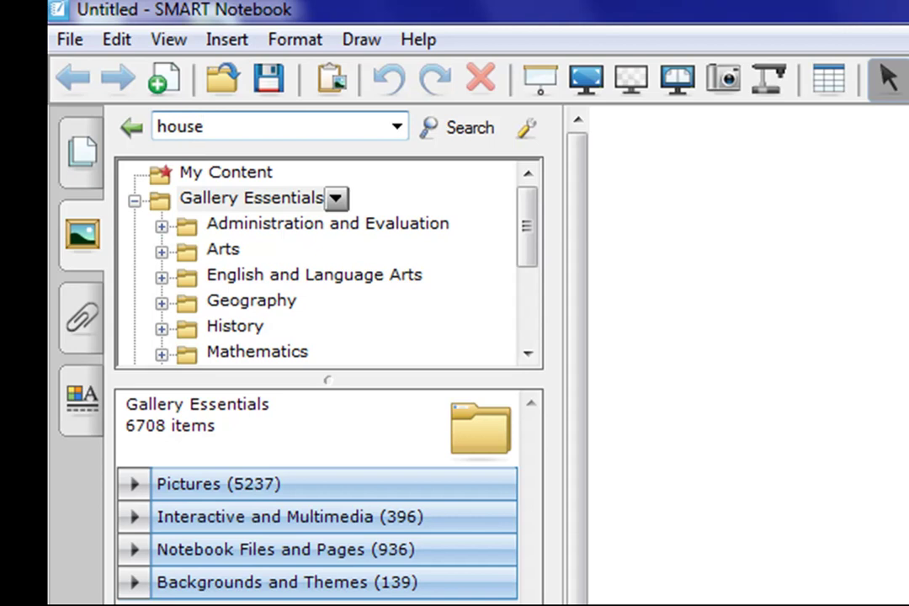
{"action": "left_click", "coordinate": [465, 134]}
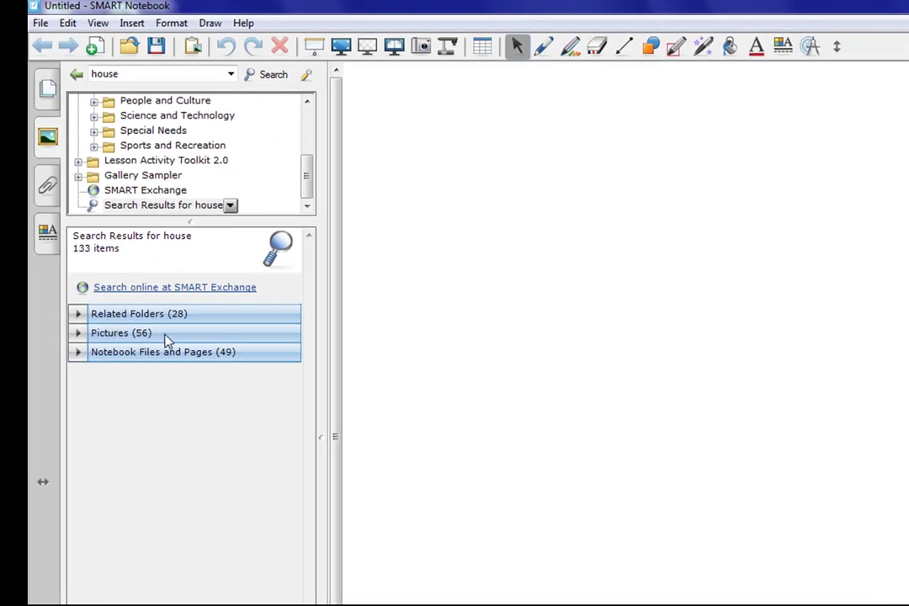
Drag the Bungalow picture from the Pictures results onto the page and enlarge it.
{"action": "left_click", "coordinate": [78, 334]}
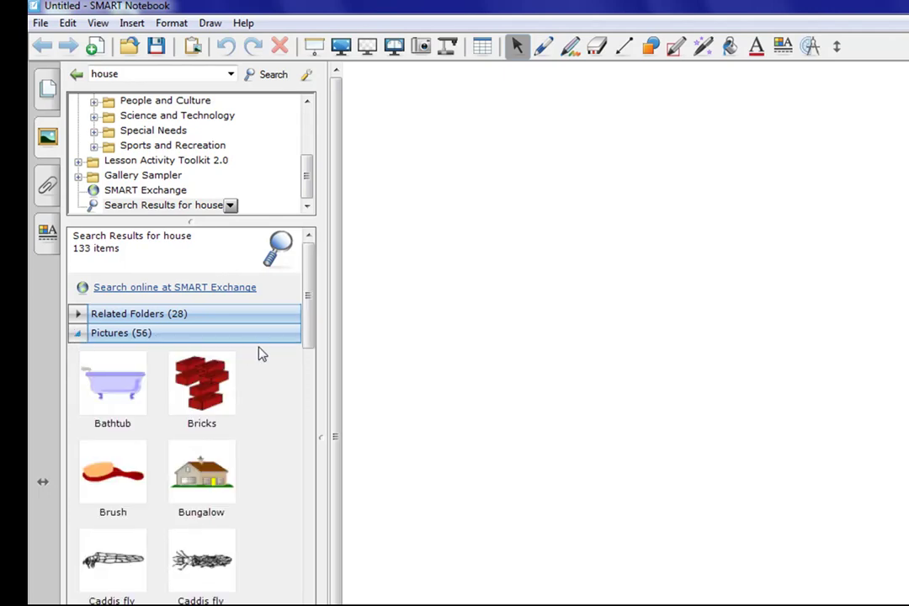
{"action": "left_click_drag", "start_coordinate": [305, 325], "coordinate": [303, 449]}
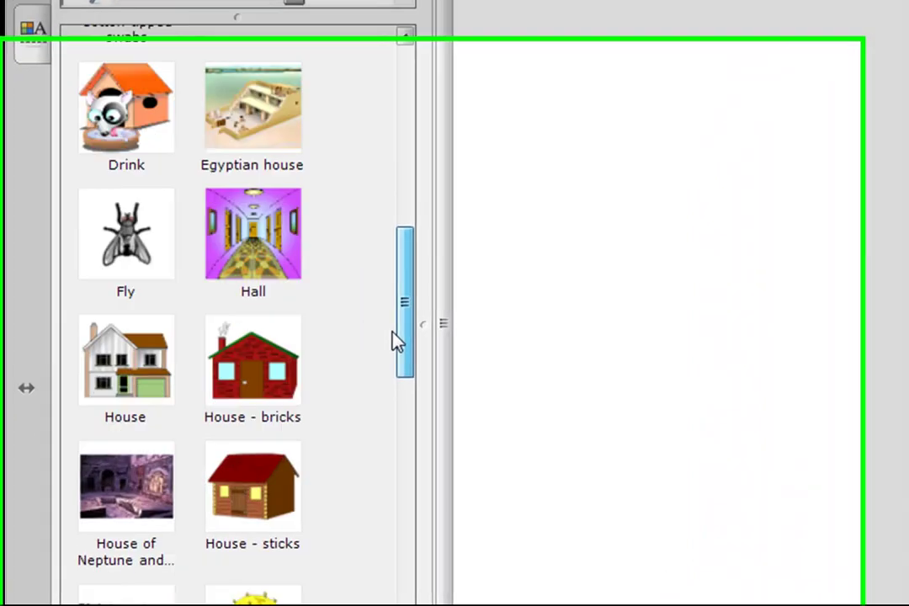
{"action": "left_click_drag", "start_coordinate": [392, 331], "coordinate": [429, 112]}
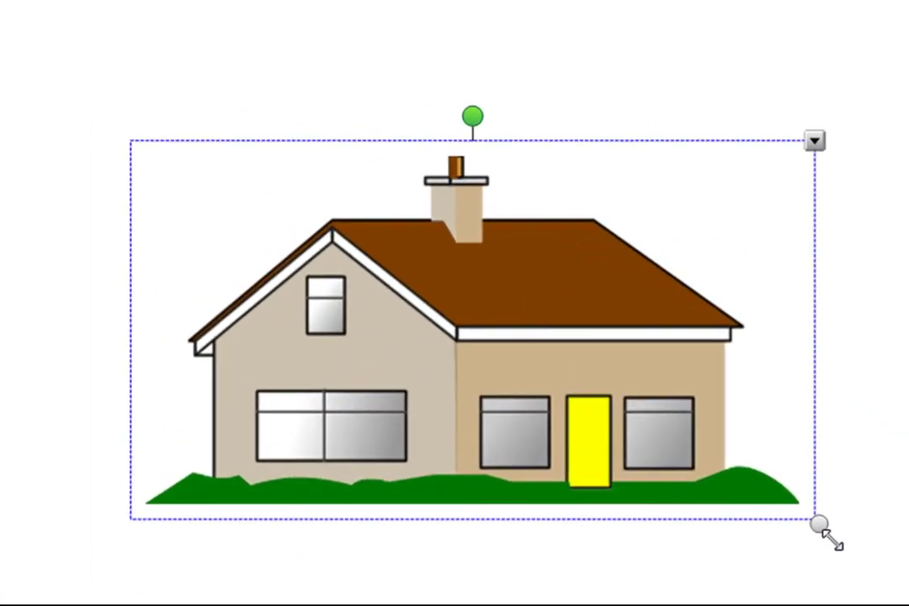
{"action": "left_click_drag", "start_coordinate": [843, 492], "coordinate": [859, 502]}
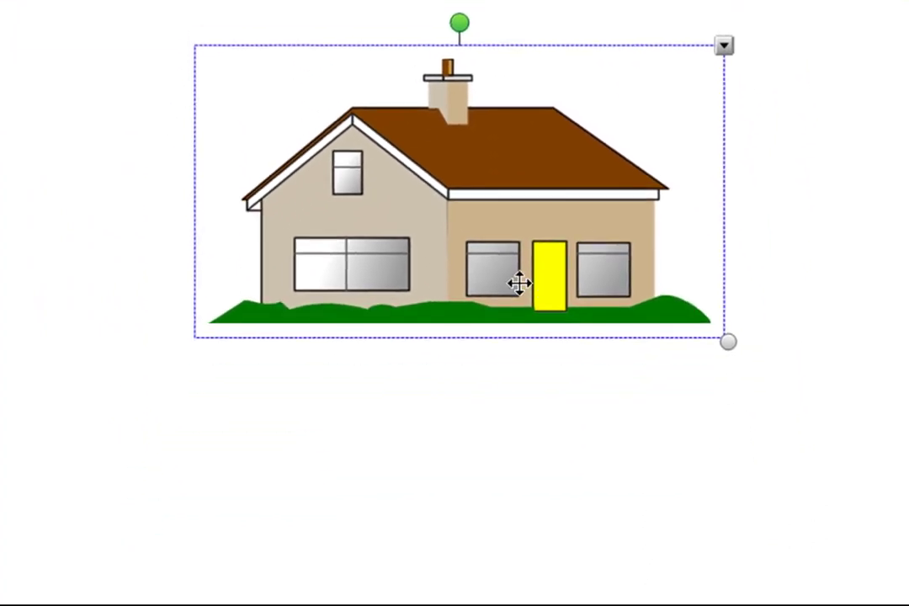
{"action": "left_click", "coordinate": [371, 500]}
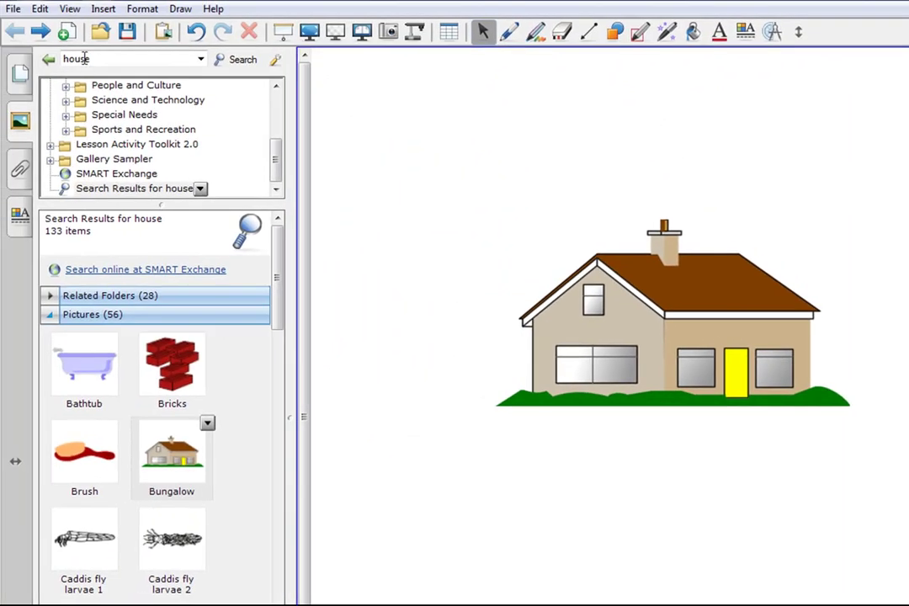
Replace the Gallery search term with 'tree' and run the search.
{"action": "double_click", "coordinate": [85, 58]}
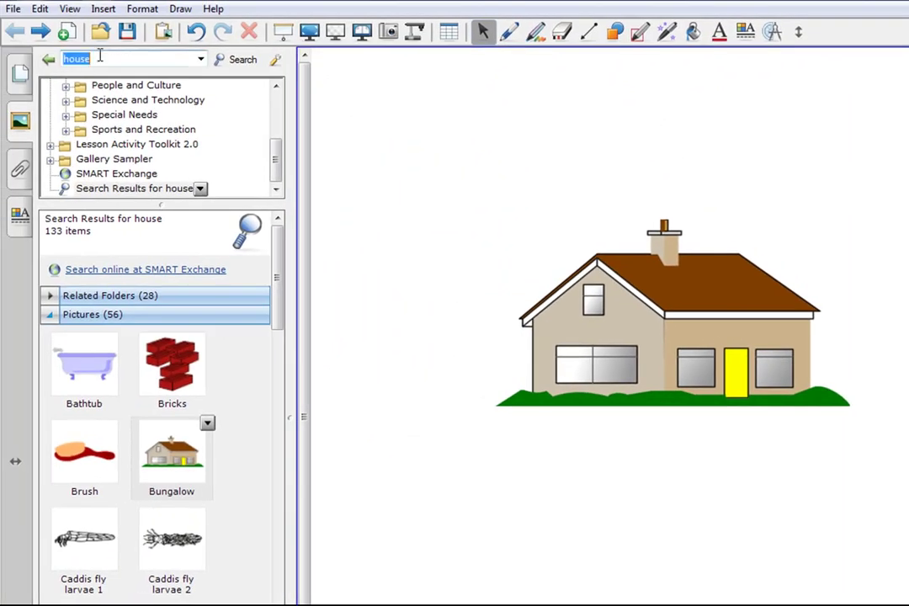
{"action": "type", "text": "tree"}
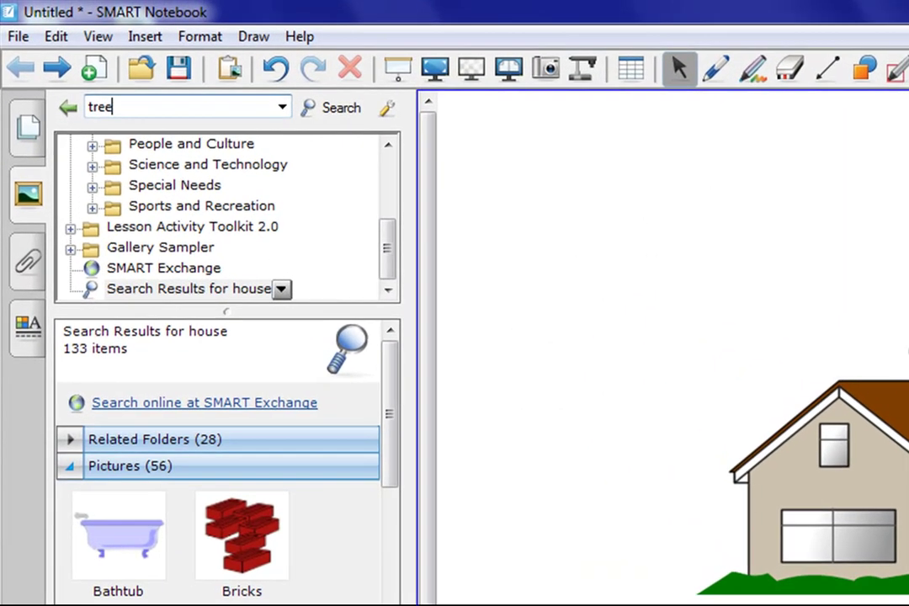
{"action": "left_click", "coordinate": [336, 110]}
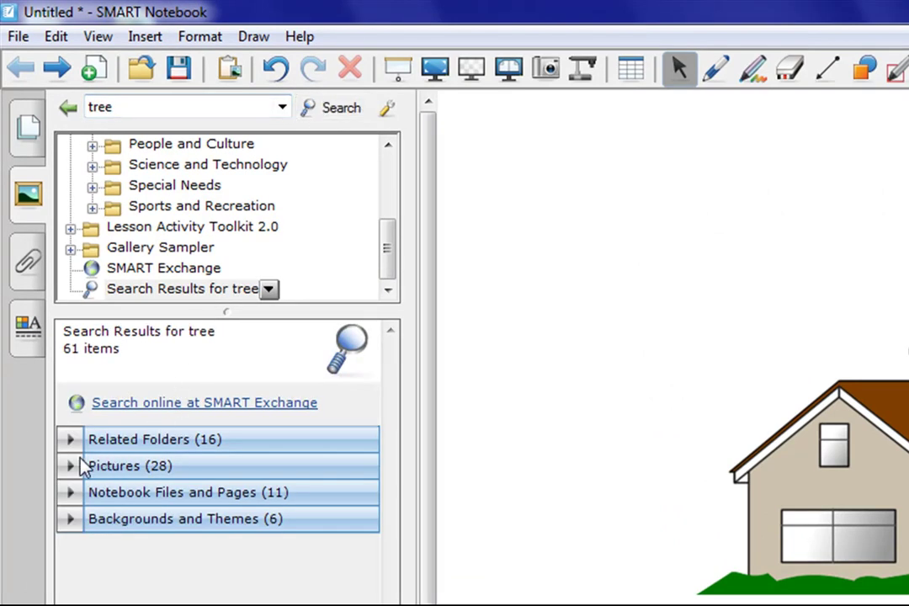
Drag the green Tree picture onto the page to the right of the house.
{"action": "left_click", "coordinate": [72, 469]}
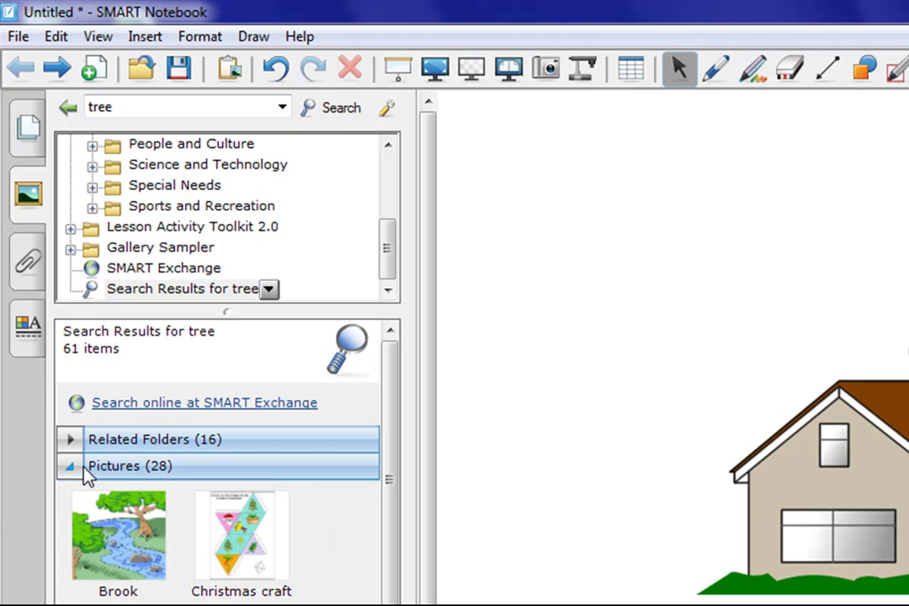
{"action": "left_click_drag", "start_coordinate": [390, 481], "coordinate": [390, 605]}
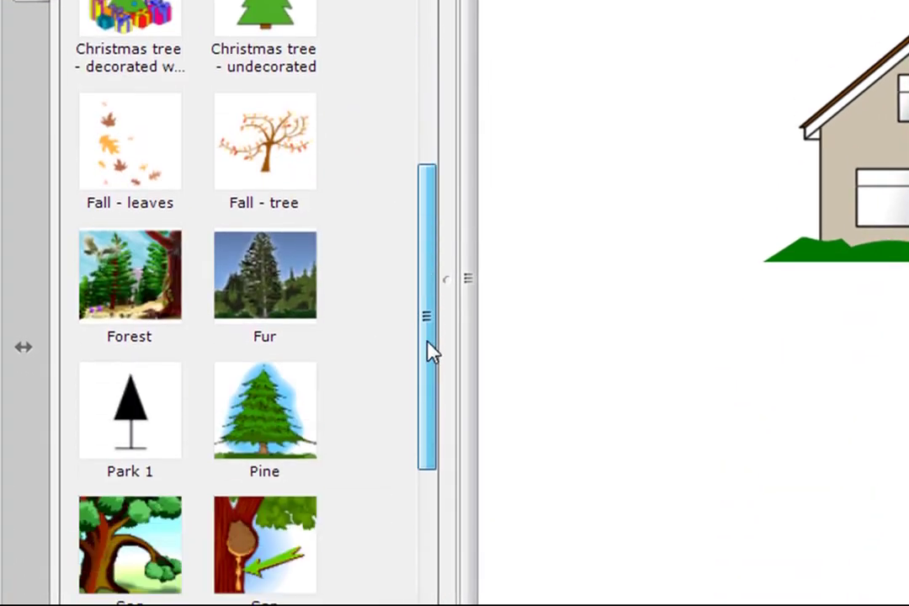
{"action": "left_click_drag", "start_coordinate": [432, 352], "coordinate": [430, 605]}
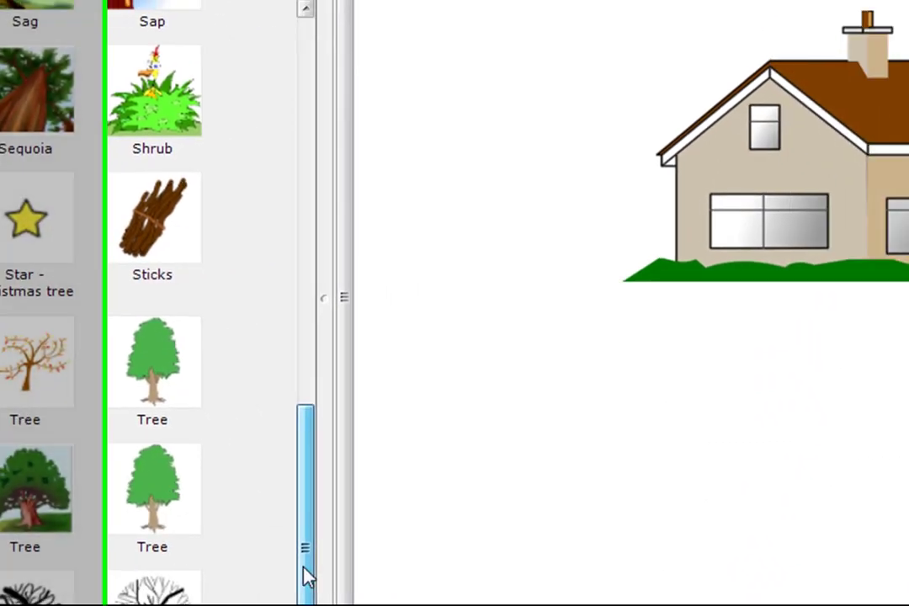
{"action": "left_click_drag", "start_coordinate": [130, 530], "coordinate": [289, 495]}
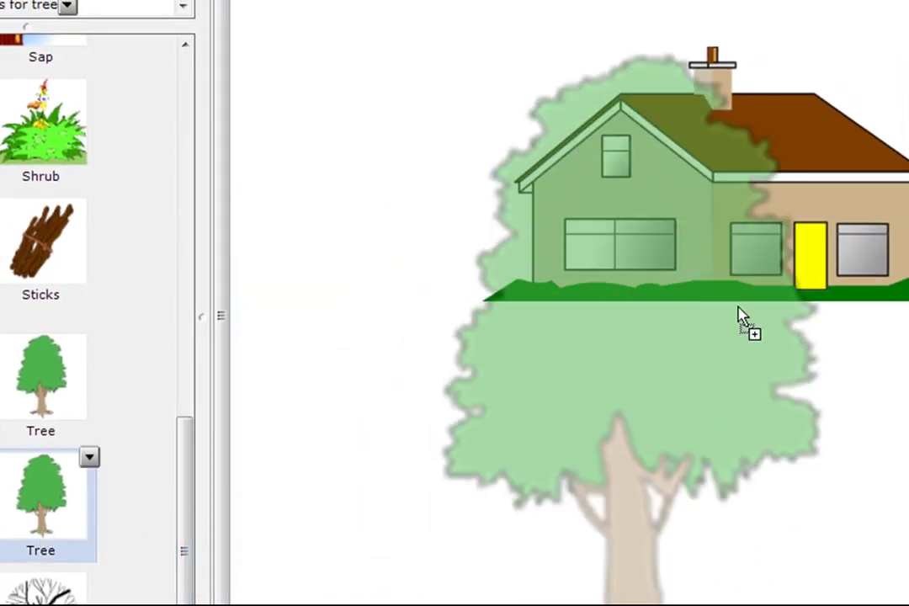
{"action": "left_click_drag", "start_coordinate": [742, 316], "coordinate": [872, 183]}
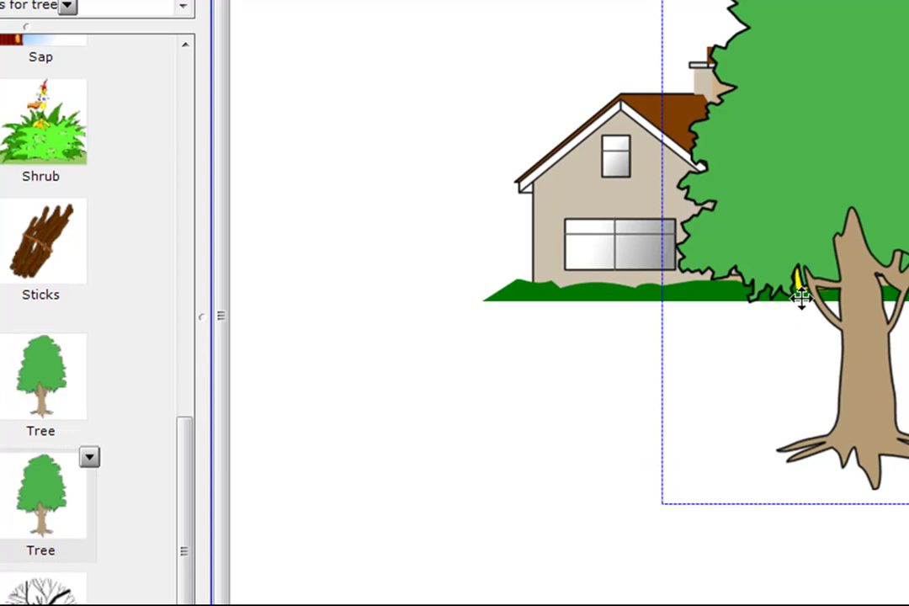
{"action": "left_click_drag", "start_coordinate": [837, 246], "coordinate": [828, 285]}
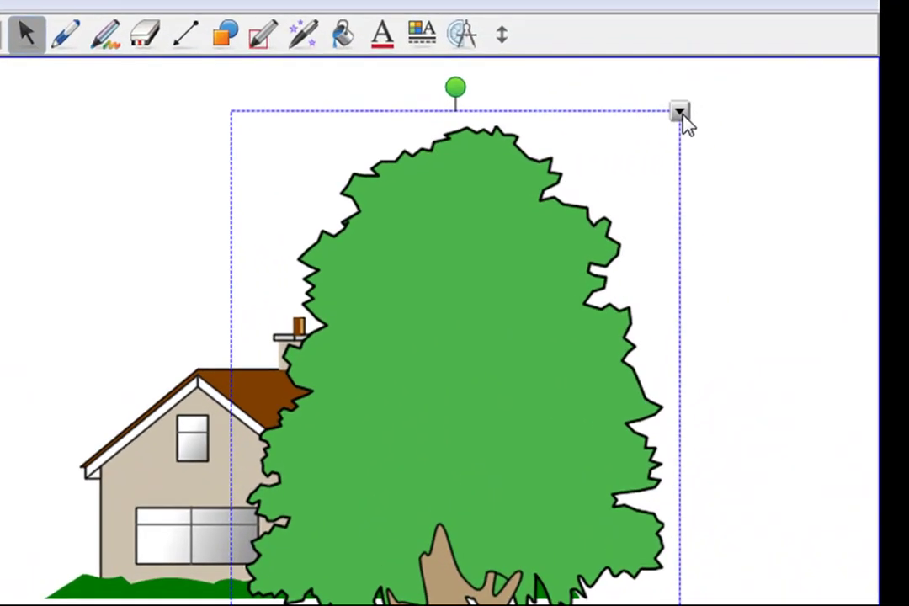
Clone the tree and move the copy to the left of the house.
{"action": "left_click", "coordinate": [738, 74]}
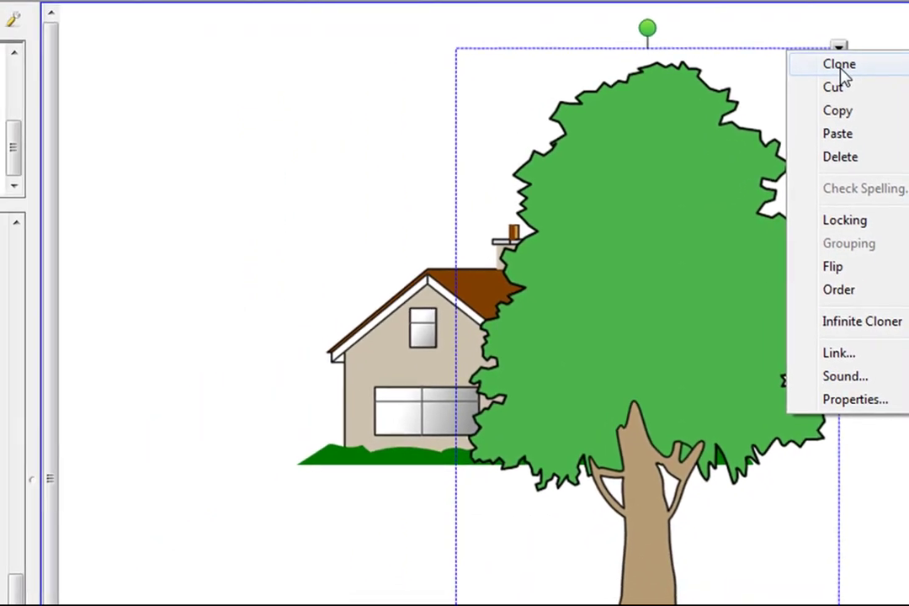
{"action": "left_click", "coordinate": [680, 131]}
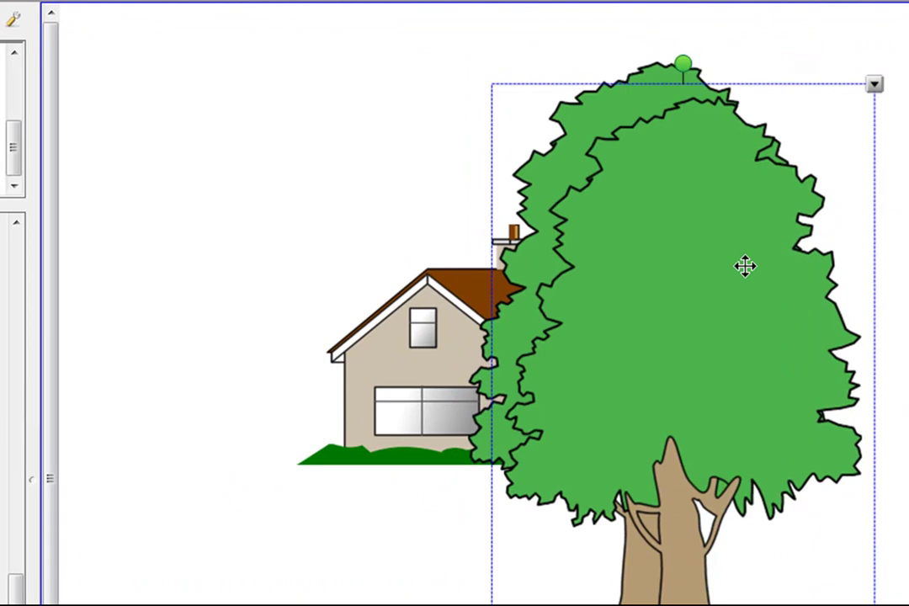
{"action": "mouse_move", "coordinate": [639, 479]}
{"action": "left_mouse_down"}
{"action": "mouse_move", "coordinate": [721, 558]}
{"action": "mouse_move", "coordinate": [615, 581]}
{"action": "mouse_move", "coordinate": [672, 550]}
{"action": "mouse_move", "coordinate": [653, 505]}
{"action": "mouse_move", "coordinate": [666, 510]}
{"action": "left_mouse_up"}
{"action": "mouse_move", "coordinate": [702, 441]}
{"action": "left_mouse_down"}
{"action": "mouse_move", "coordinate": [288, 367]}
{"action": "mouse_move", "coordinate": [270, 356]}
{"action": "mouse_move", "coordinate": [323, 438]}
{"action": "mouse_move", "coordinate": [315, 430]}
{"action": "left_mouse_up"}
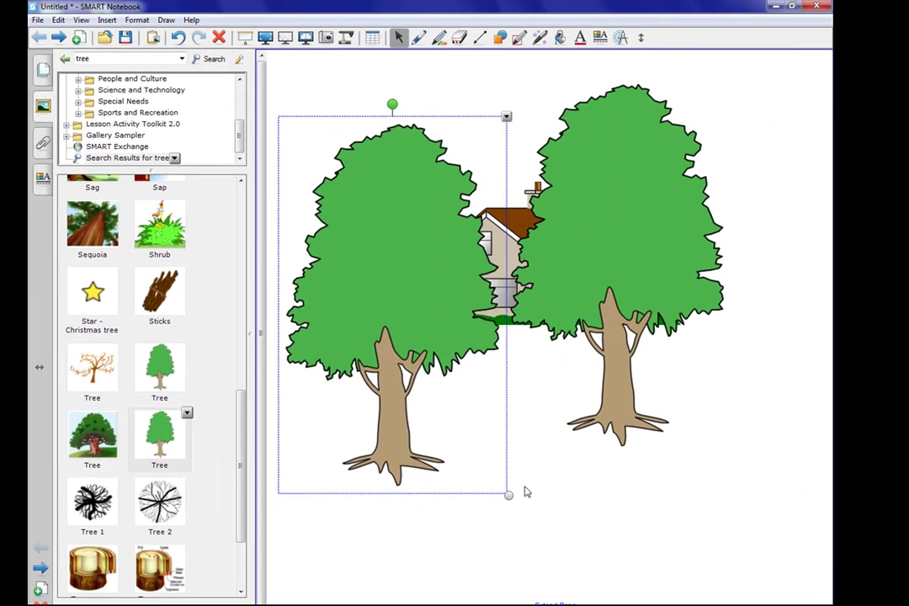
Shrink both trees and adjust the house and right tree positions.
{"action": "left_click_drag", "start_coordinate": [509, 497], "coordinate": [469, 432]}
{"action": "left_click_drag", "start_coordinate": [533, 274], "coordinate": [569, 327]}
{"action": "left_click", "coordinate": [639, 319]}
{"action": "left_click_drag", "start_coordinate": [735, 456], "coordinate": [660, 389]}
{"action": "left_click", "coordinate": [656, 387]}
{"action": "left_click_drag", "start_coordinate": [608, 310], "coordinate": [652, 316]}
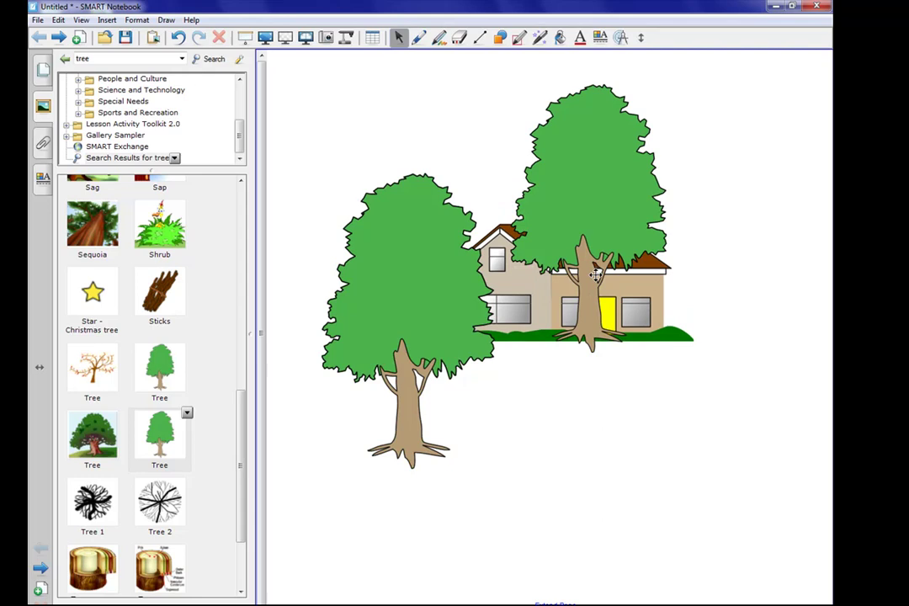
{"action": "left_click_drag", "start_coordinate": [595, 276], "coordinate": [606, 246]}
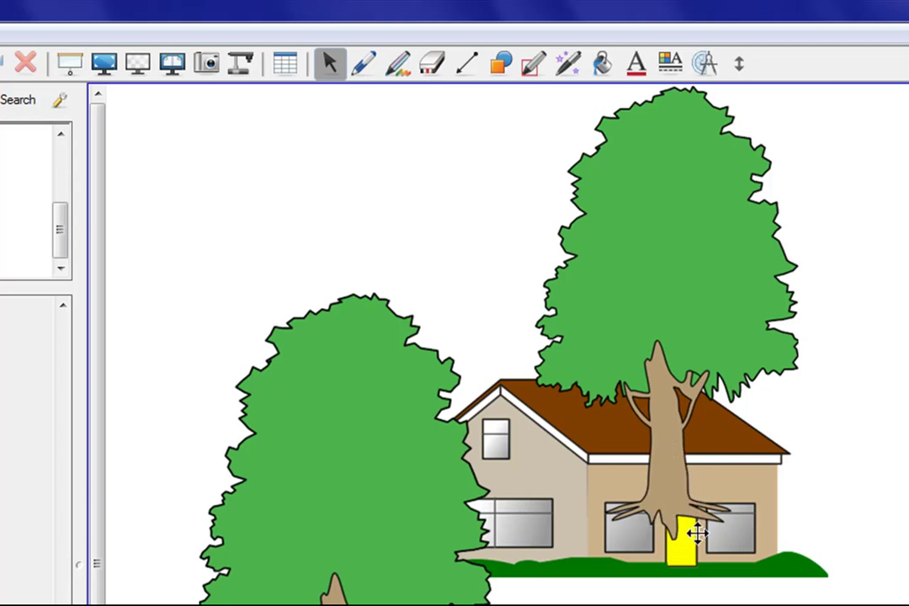
Send the right tree to the back behind the house.
{"action": "left_click", "coordinate": [674, 312]}
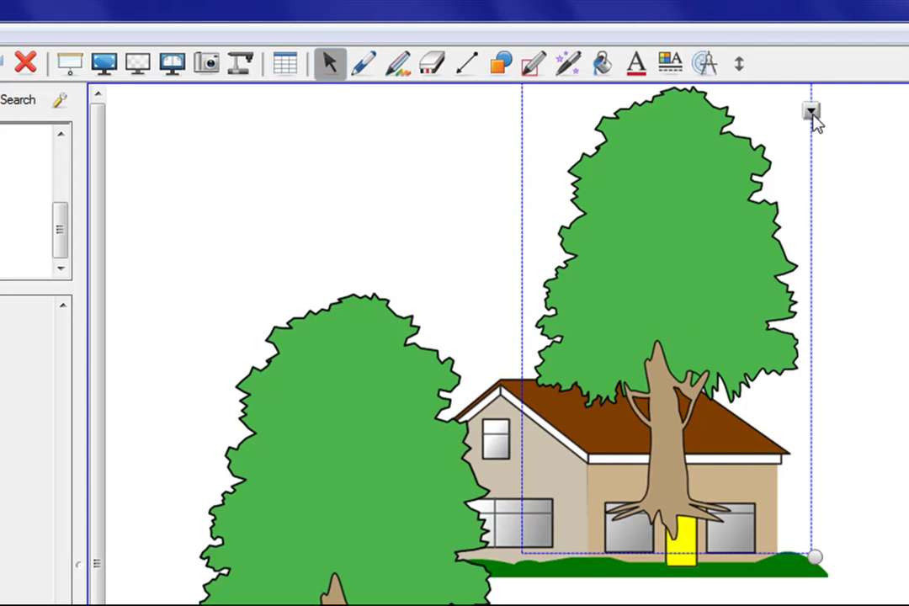
{"action": "left_click", "coordinate": [811, 112]}
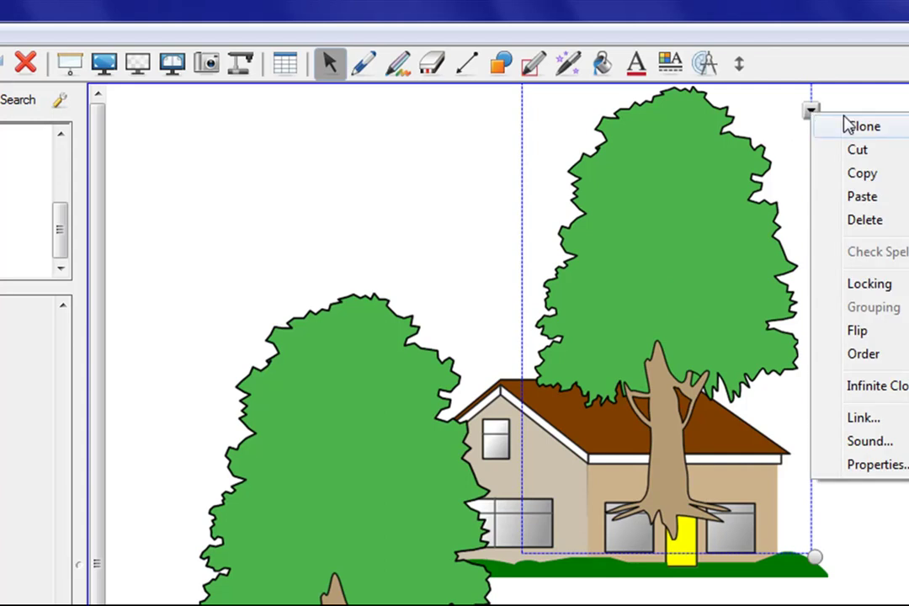
{"action": "mouse_move", "coordinate": [872, 364]}
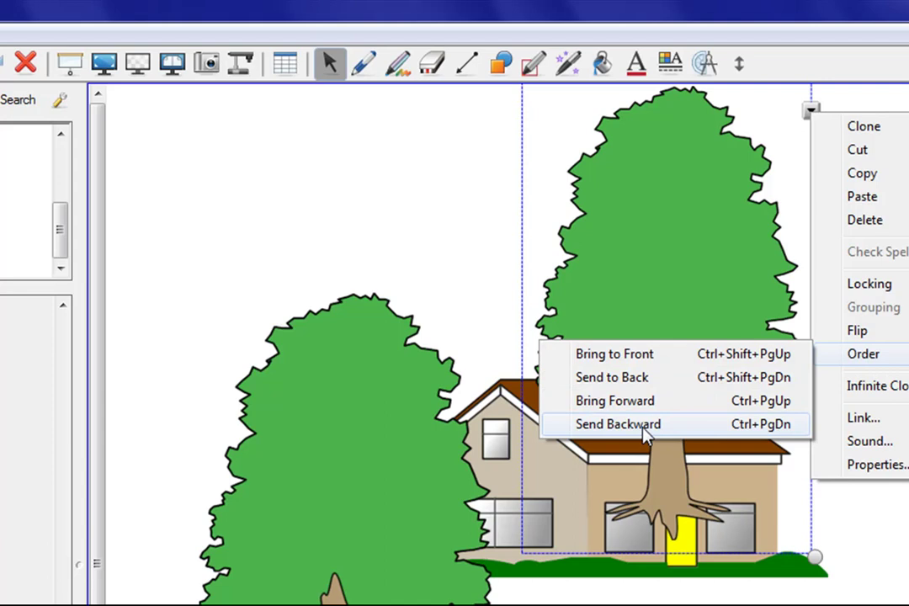
{"action": "left_click", "coordinate": [635, 389]}
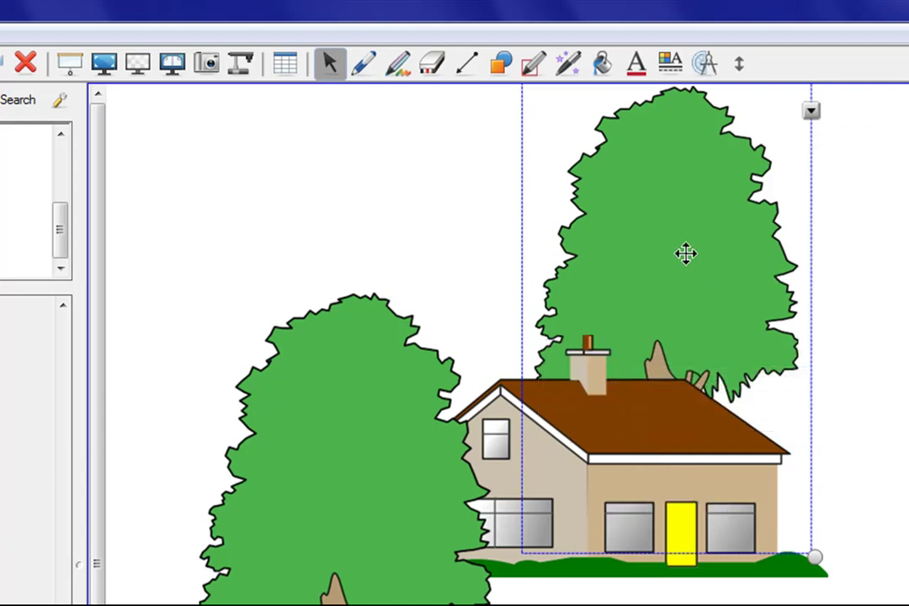
Reposition the right tree behind the roof and raise the left tree.
{"action": "left_click_drag", "start_coordinate": [686, 254], "coordinate": [791, 333]}
{"action": "left_click_drag", "start_coordinate": [726, 332], "coordinate": [695, 320]}
{"action": "left_click_drag", "start_coordinate": [268, 522], "coordinate": [269, 387]}
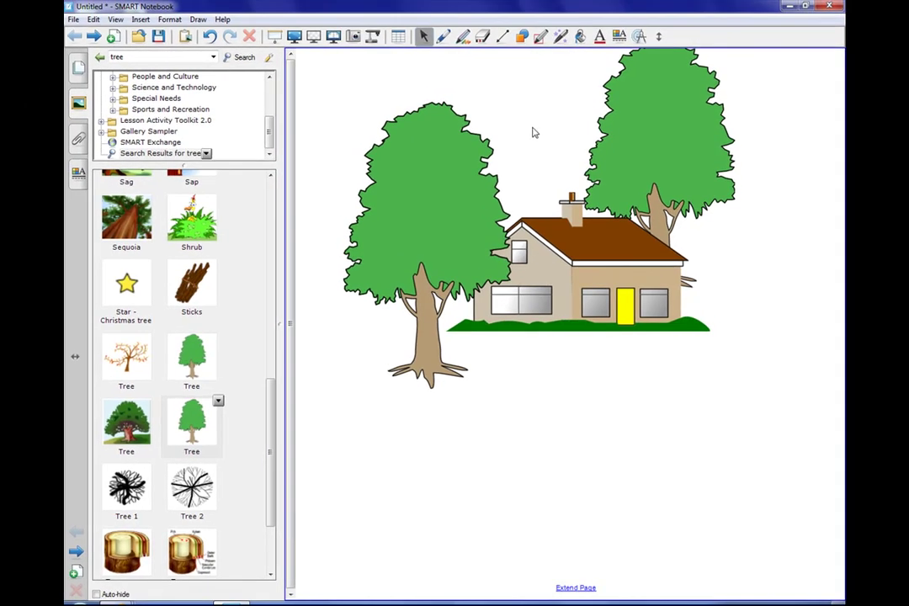
Draw a wide rectangle across the bottom of the page with the square shape, then select it.
{"action": "left_click", "coordinate": [521, 37]}
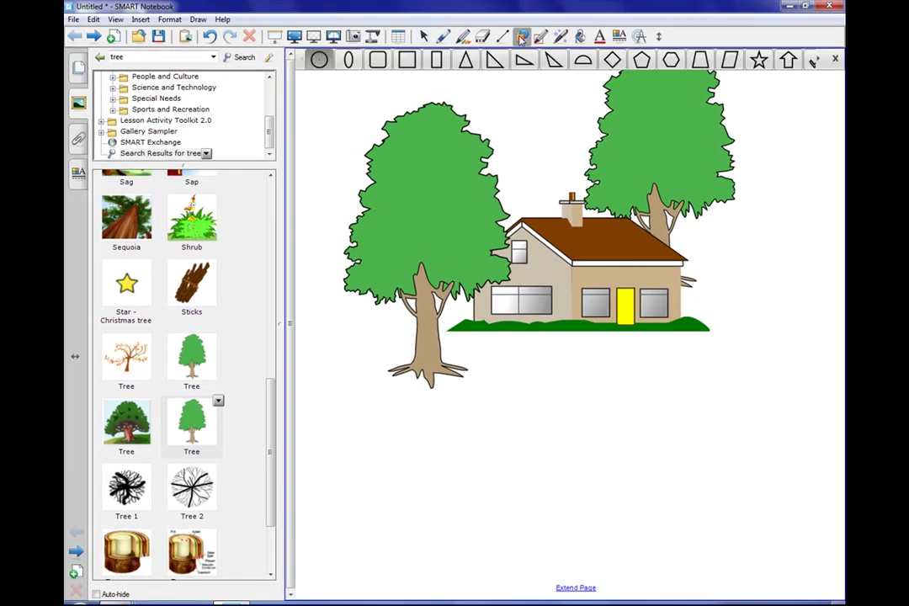
{"action": "left_click", "coordinate": [408, 67]}
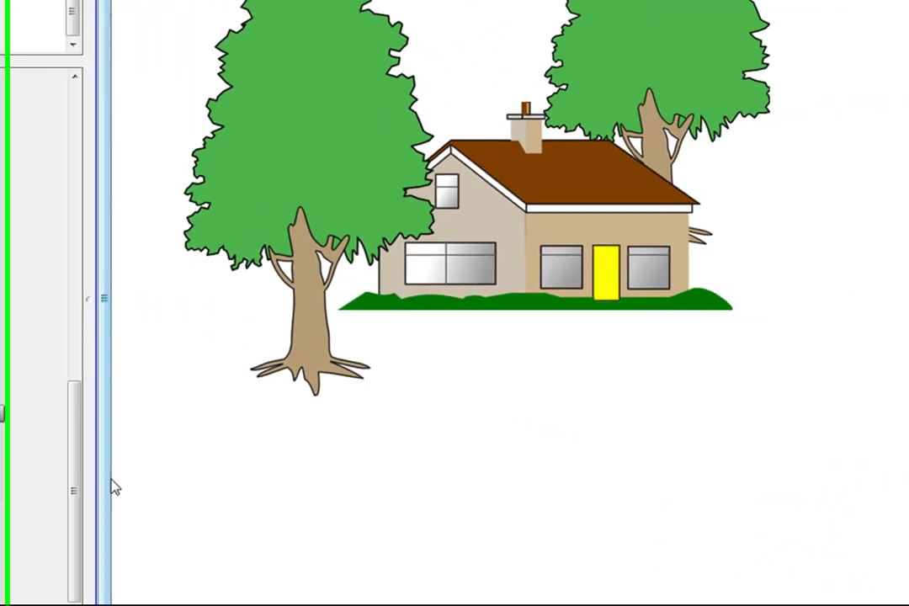
{"action": "left_click_drag", "start_coordinate": [97, 479], "coordinate": [902, 484]}
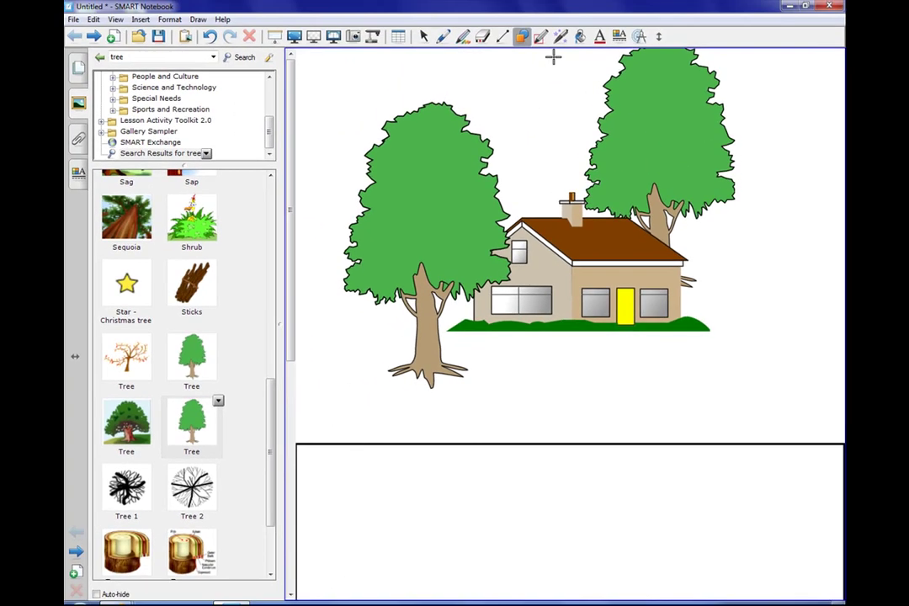
{"action": "left_click", "coordinate": [423, 36]}
{"action": "left_click", "coordinate": [523, 444]}
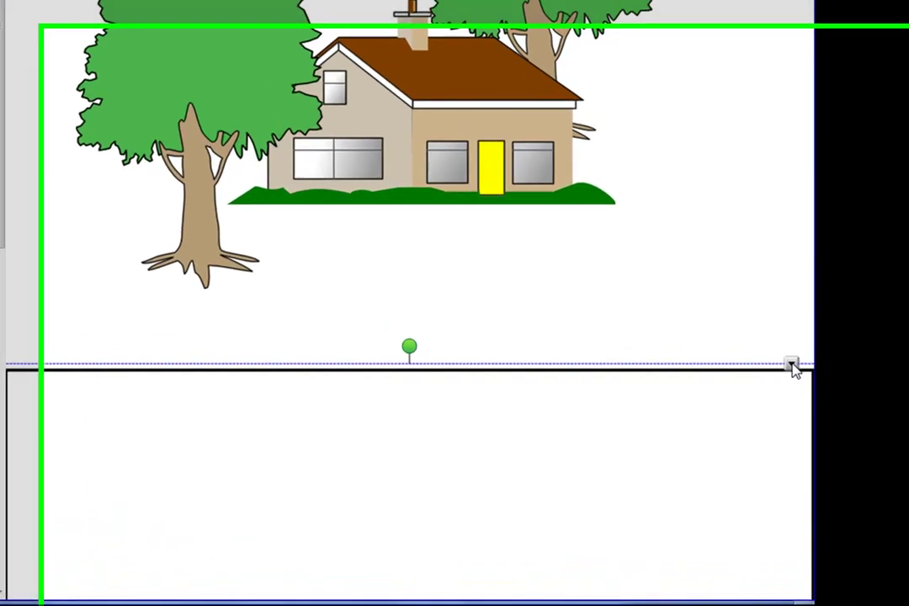
Give the bottom rectangle a solid grey fill through its Properties.
{"action": "left_click", "coordinate": [830, 442]}
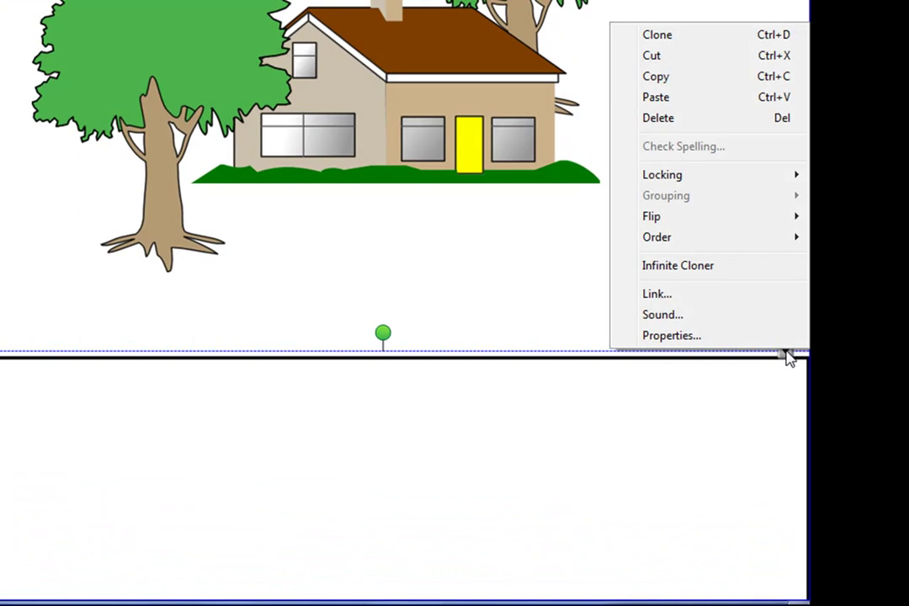
{"action": "left_click", "coordinate": [664, 341]}
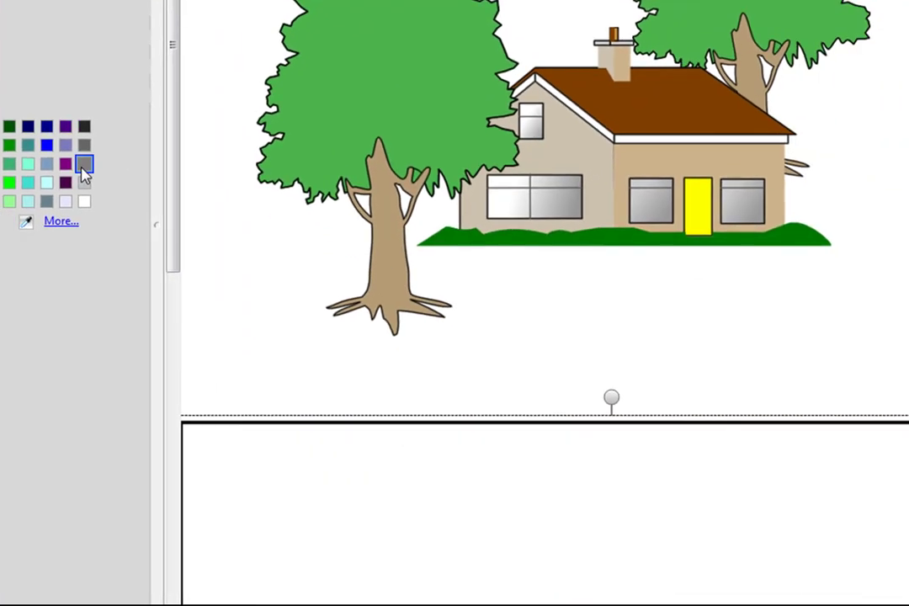
{"action": "left_click", "coordinate": [324, 553]}
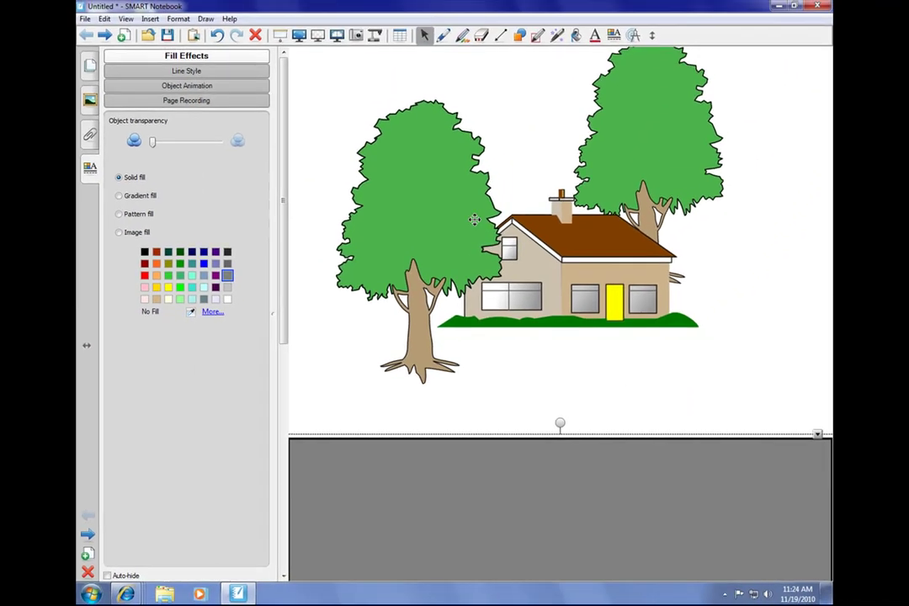
{"action": "left_click", "coordinate": [375, 342]}
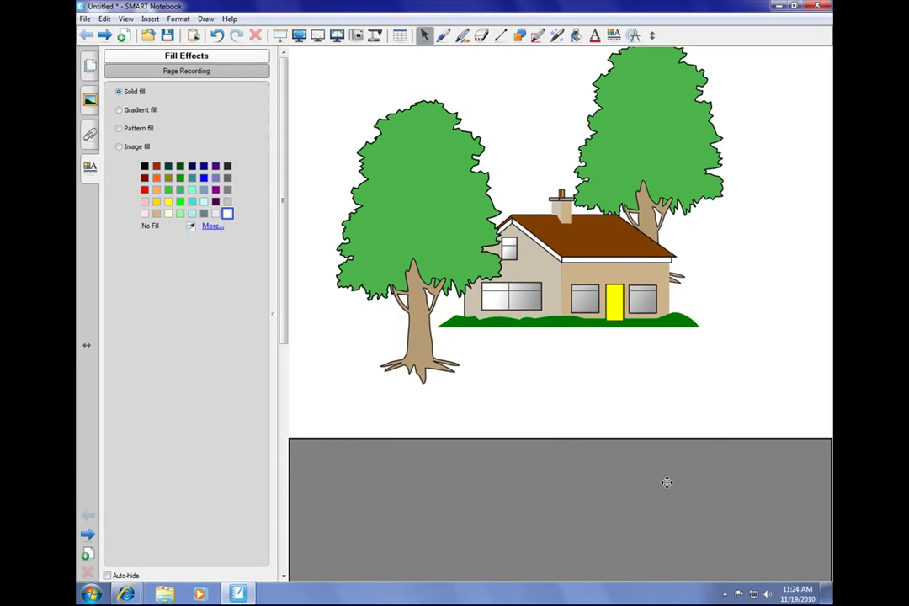
Draw a yellow, medium-thick dashed arrow line across the full width of the grey road.
{"action": "left_click", "coordinate": [501, 38]}
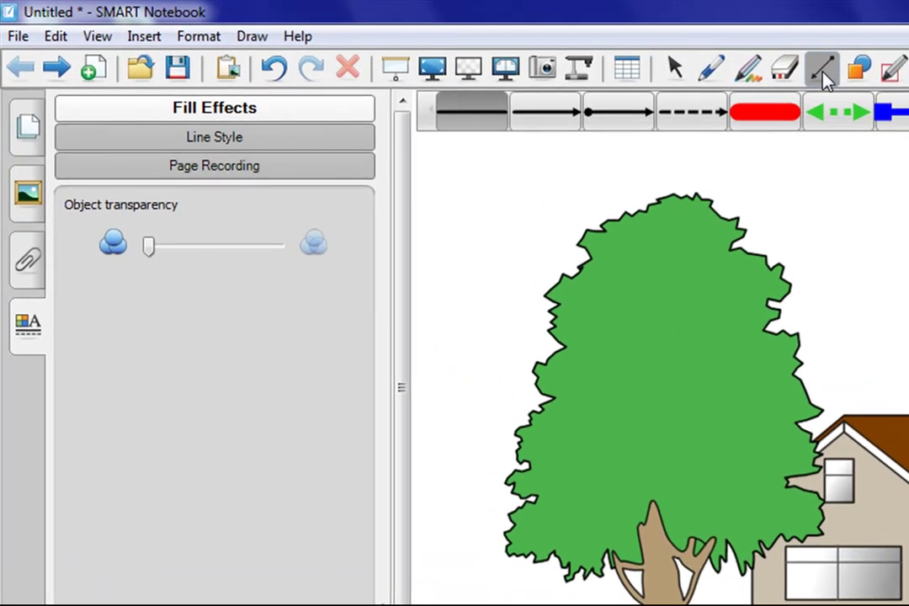
{"action": "left_click", "coordinate": [692, 117]}
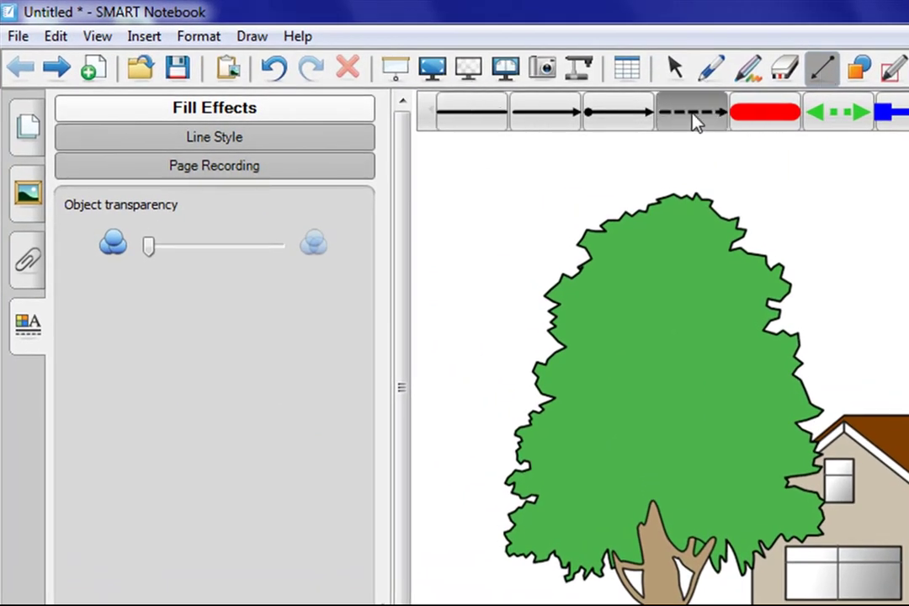
{"action": "left_click", "coordinate": [229, 137]}
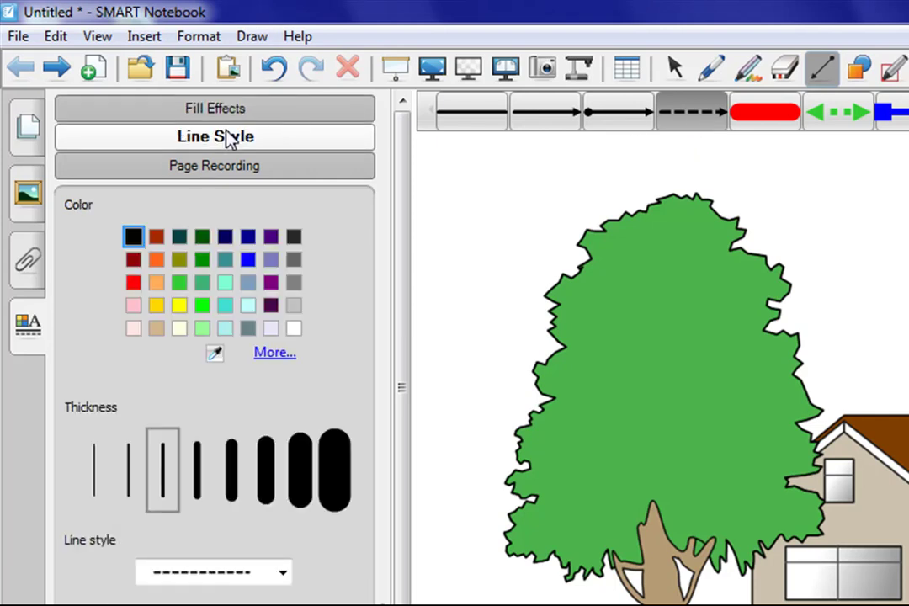
{"action": "left_click", "coordinate": [179, 307]}
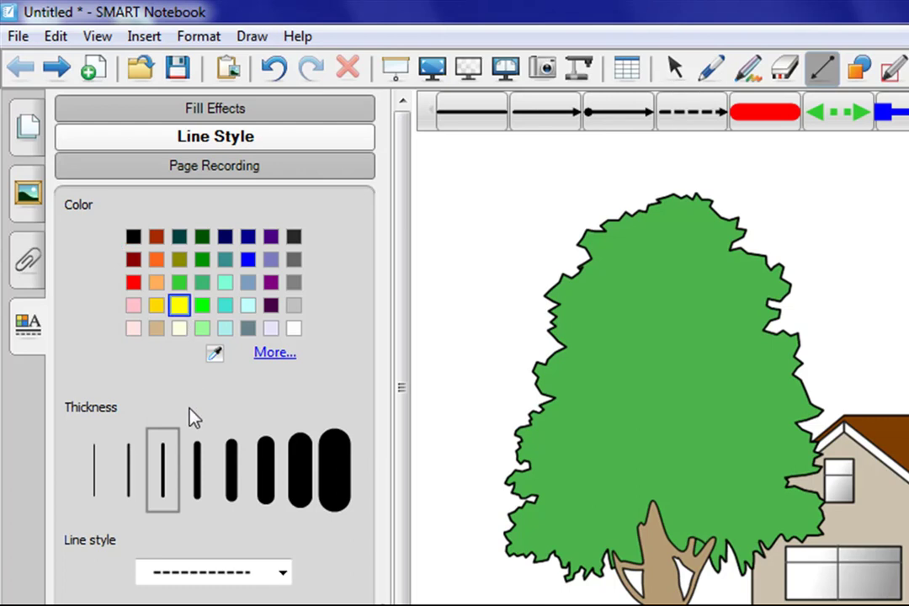
{"action": "left_click", "coordinate": [197, 471]}
{"action": "left_click", "coordinate": [235, 484]}
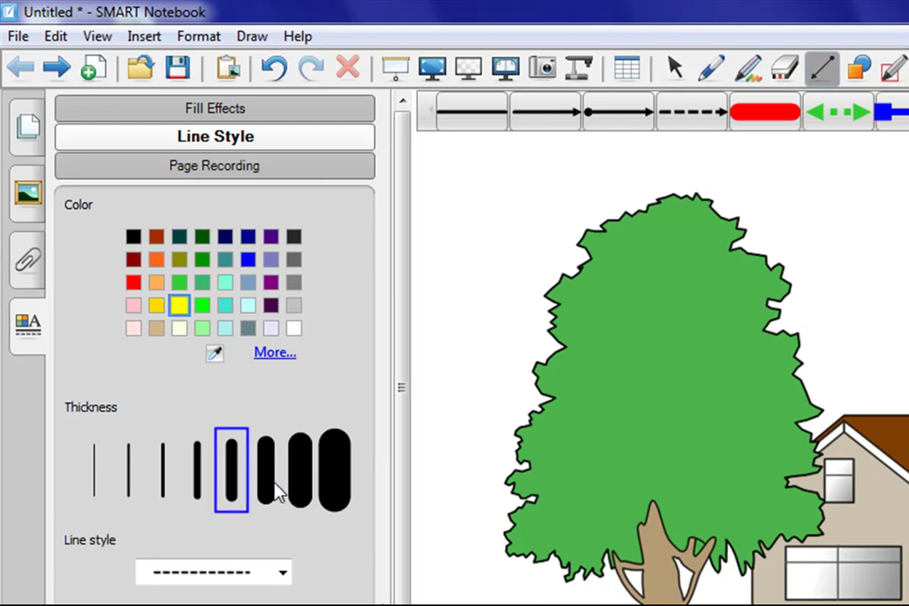
{"action": "left_click", "coordinate": [274, 488]}
{"action": "left_click", "coordinate": [303, 489]}
{"action": "left_click", "coordinate": [233, 488]}
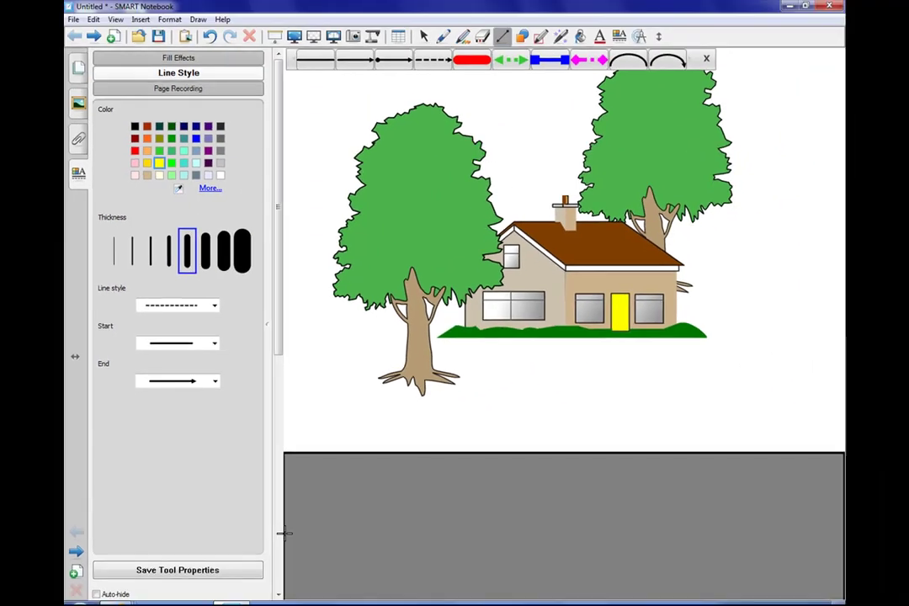
{"action": "left_click_drag", "start_coordinate": [326, 546], "coordinate": [441, 549]}
{"action": "mouse_move", "coordinate": [373, 533]}
{"action": "left_mouse_down"}
{"action": "mouse_move", "coordinate": [755, 513]}
{"action": "mouse_move", "coordinate": [792, 532]}
{"action": "mouse_move", "coordinate": [842, 512]}
{"action": "mouse_move", "coordinate": [841, 533]}
{"action": "left_mouse_up"}
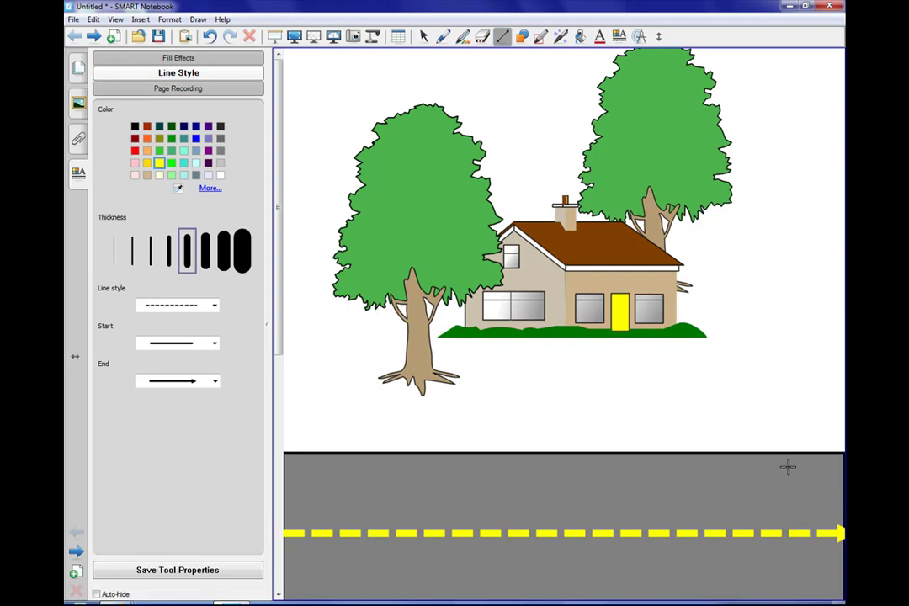
Nudge the yellow dashed line and set the grey road rectangle along the page bottom beneath it.
{"action": "left_click", "coordinate": [424, 37]}
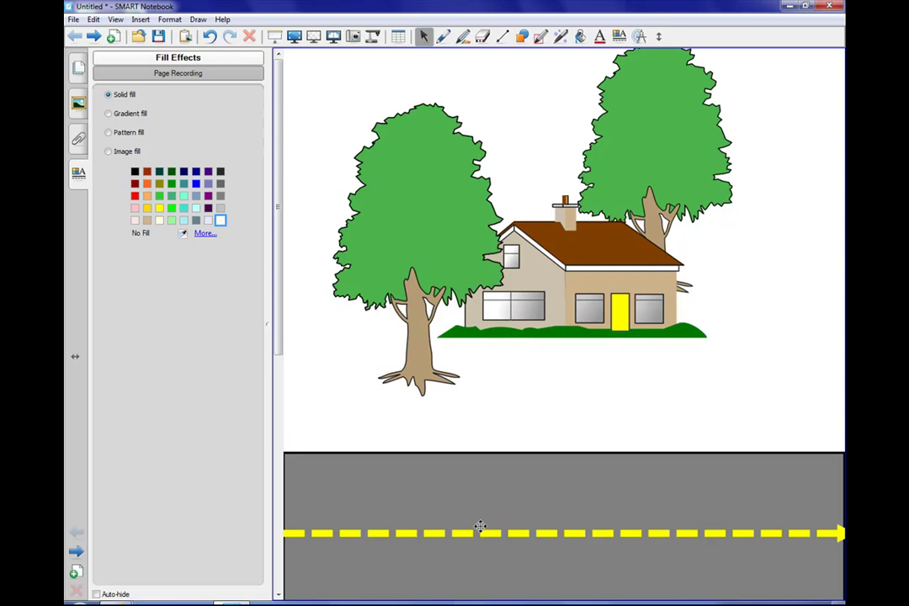
{"action": "left_click_drag", "start_coordinate": [480, 527], "coordinate": [483, 522]}
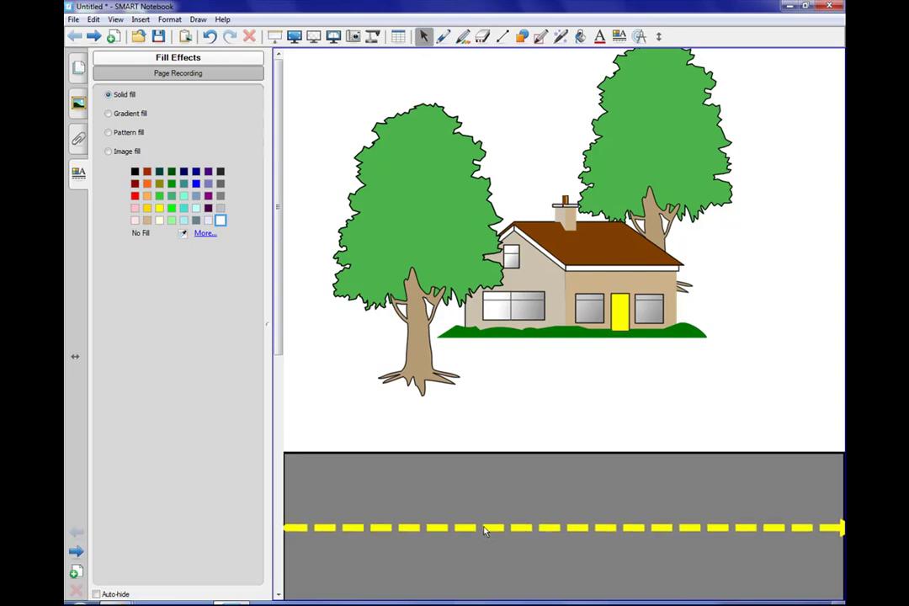
{"action": "key", "text": "Down"}
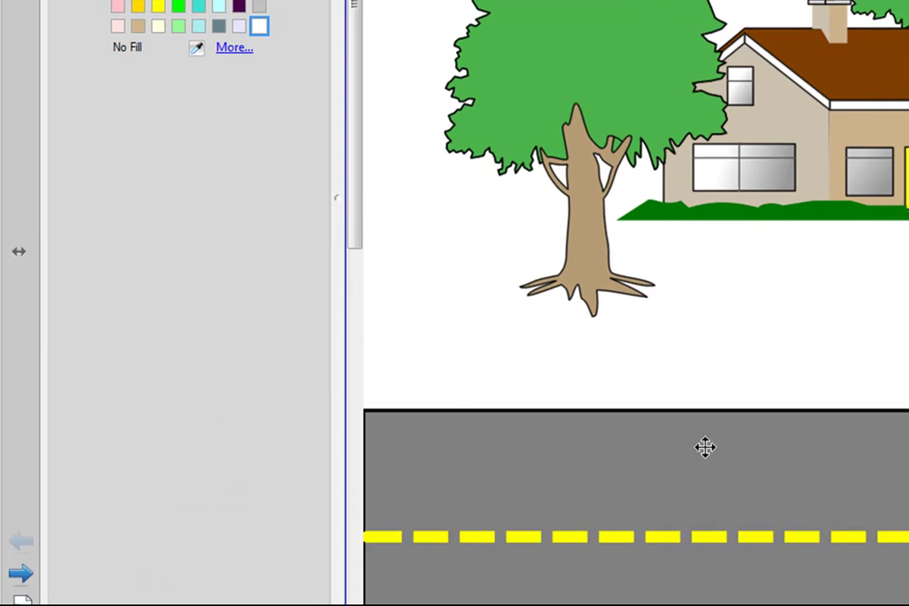
{"action": "left_click_drag", "start_coordinate": [696, 430], "coordinate": [707, 370]}
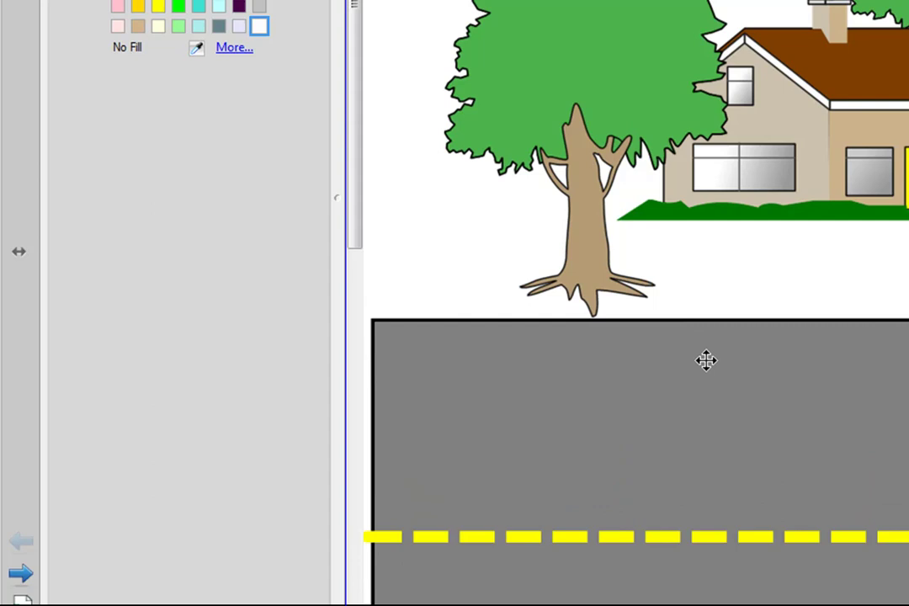
{"action": "left_click_drag", "start_coordinate": [730, 367], "coordinate": [724, 433]}
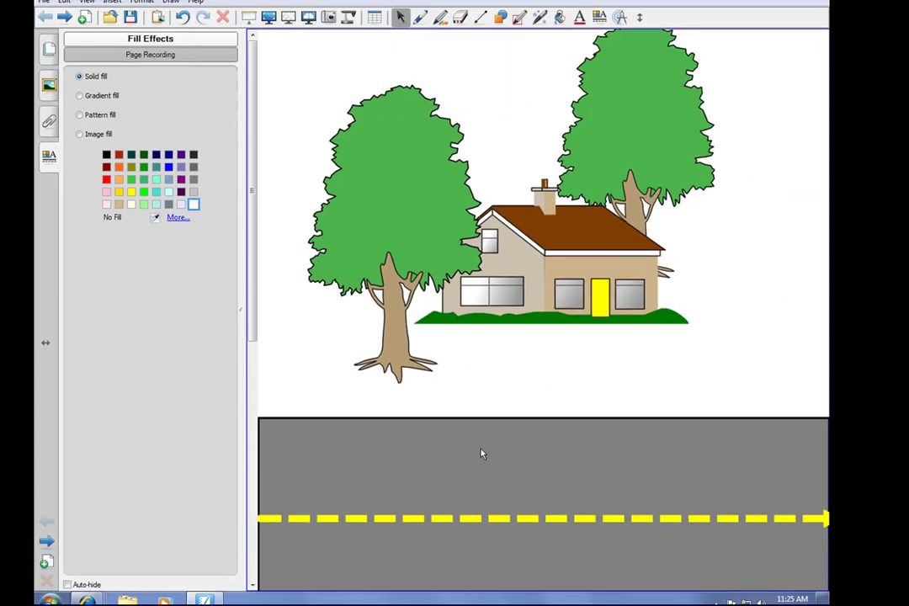
{"action": "left_click_drag", "start_coordinate": [481, 455], "coordinate": [477, 469]}
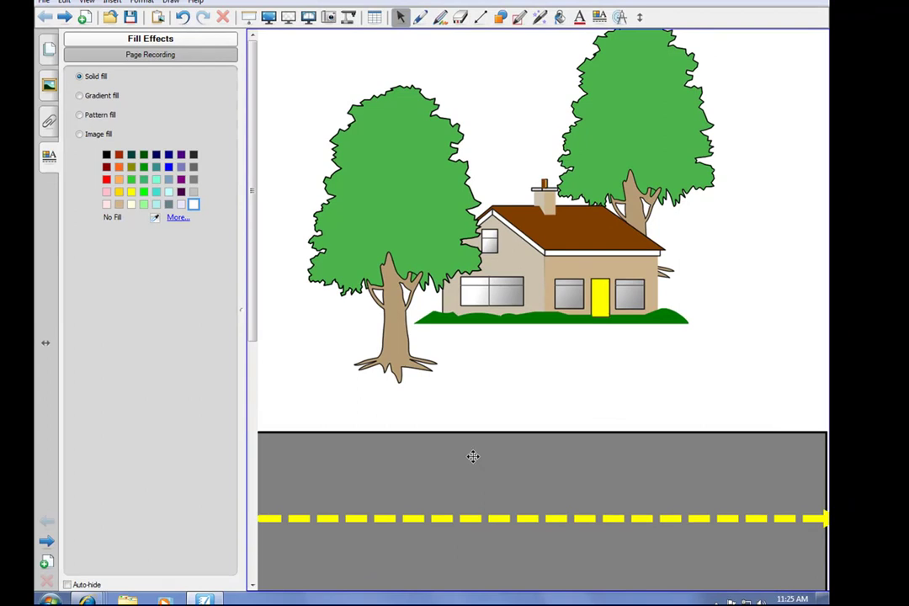
Group the yellow dashed line with the grey road and drag the group back to the page bottom.
{"action": "left_click", "coordinate": [392, 521]}
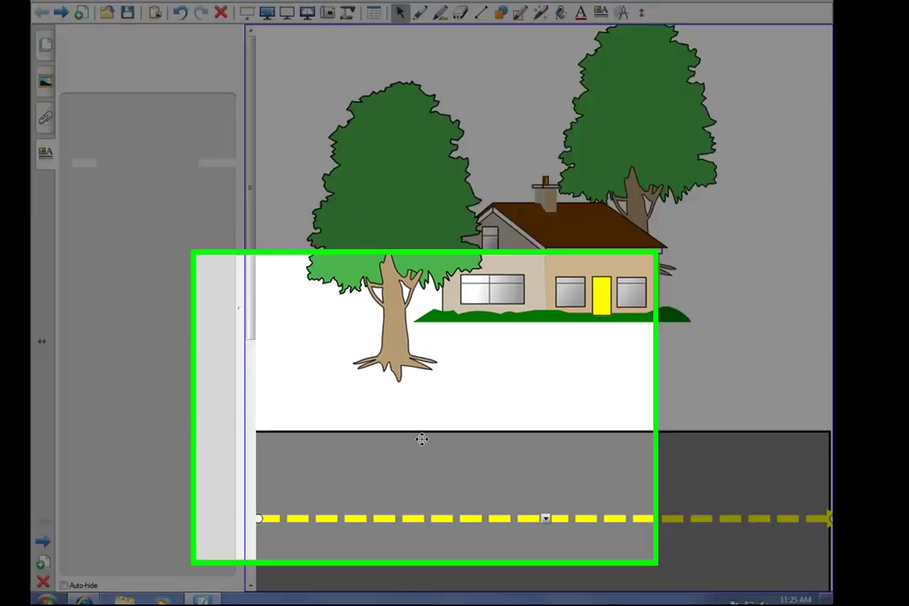
{"action": "left_click", "coordinate": [424, 441]}
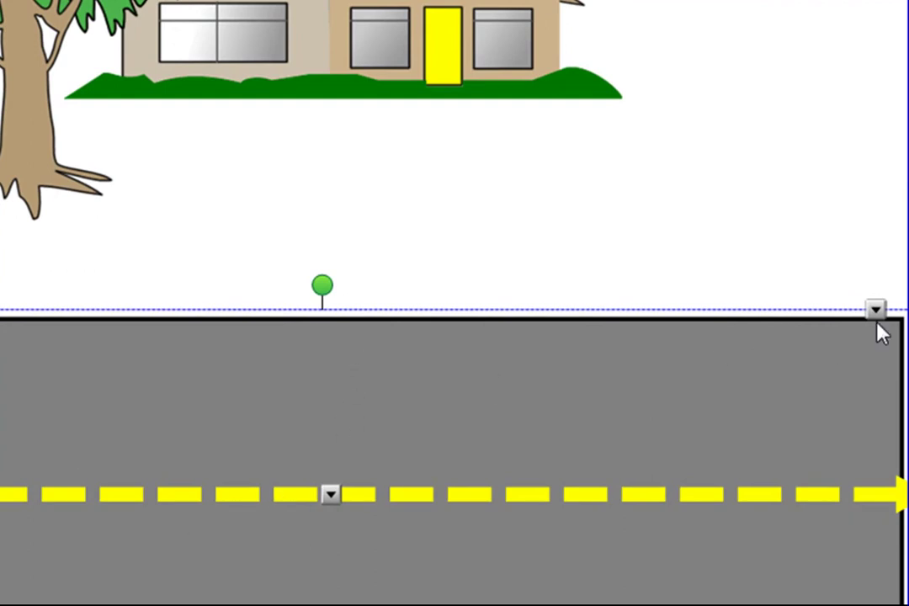
{"action": "left_click", "coordinate": [874, 309]}
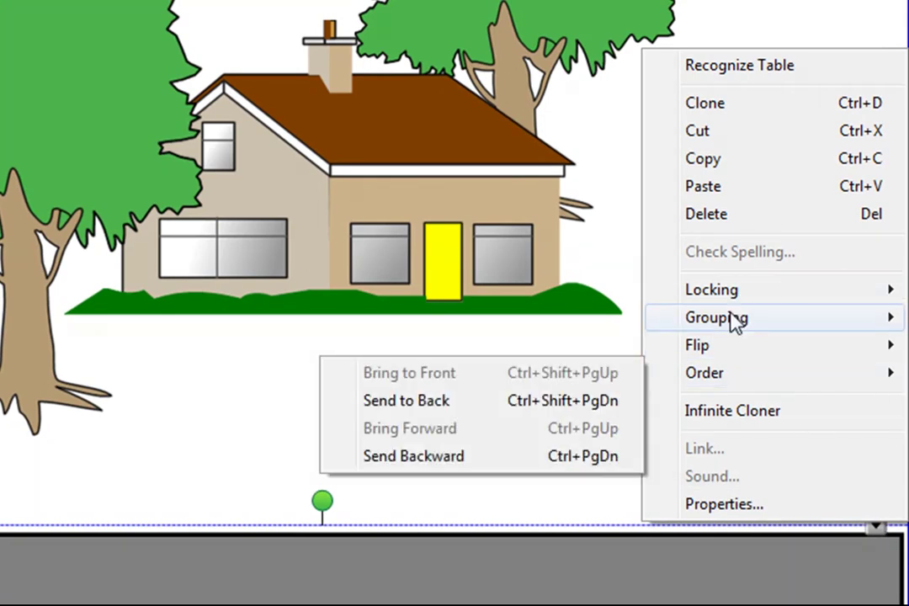
{"action": "mouse_move", "coordinate": [737, 323]}
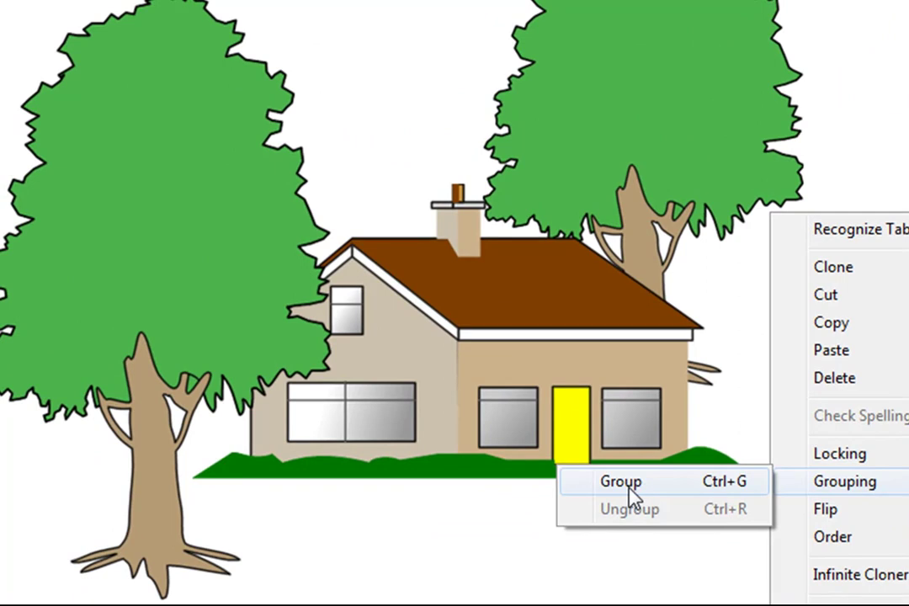
{"action": "left_click", "coordinate": [631, 486]}
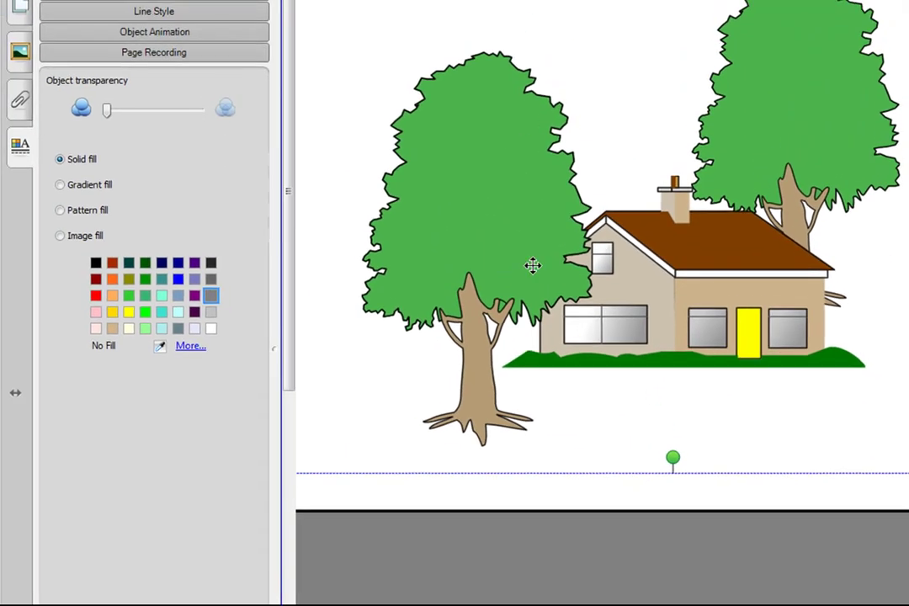
{"action": "left_click_drag", "start_coordinate": [591, 459], "coordinate": [674, 414]}
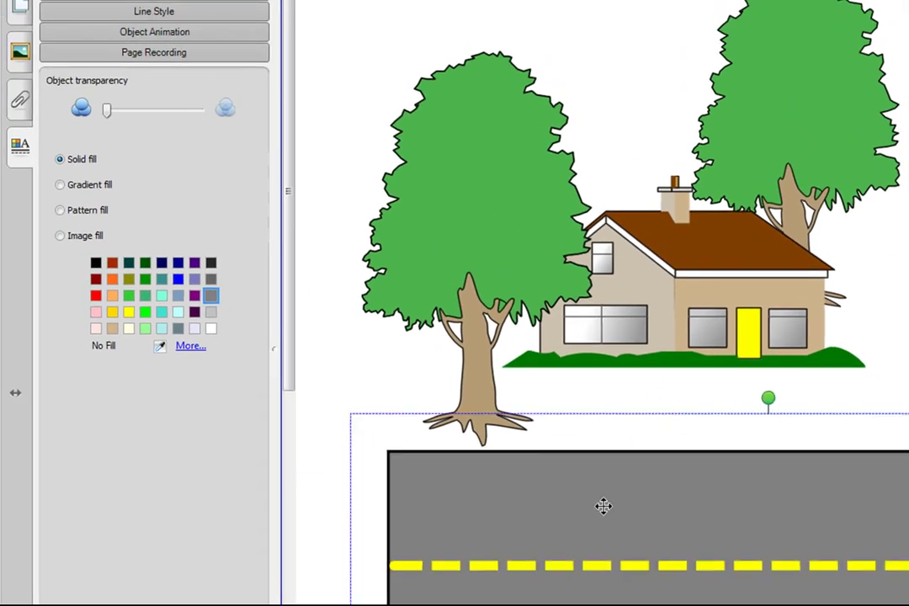
{"action": "left_click_drag", "start_coordinate": [603, 506], "coordinate": [558, 573]}
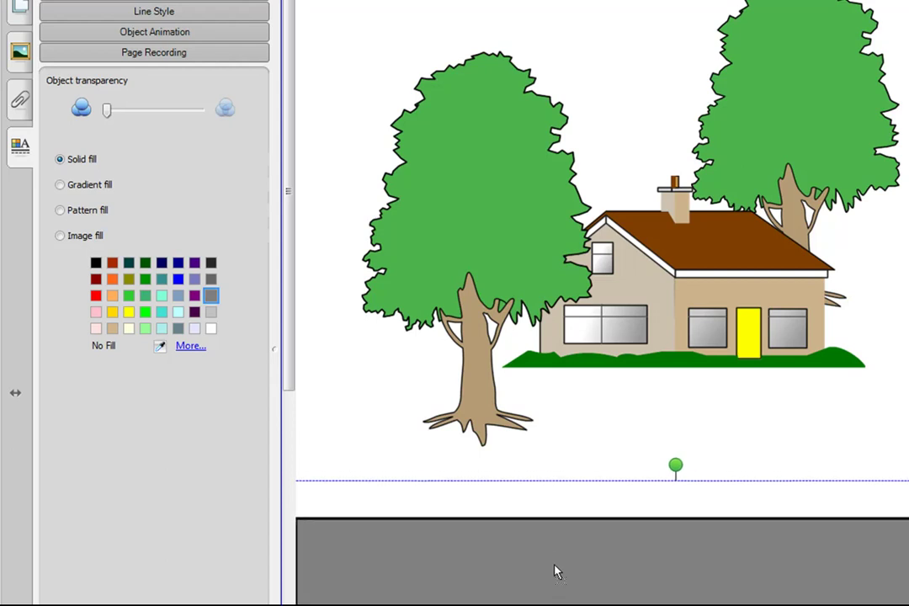
Search the Gallery for 'car' and show the Pictures results.
{"action": "left_click", "coordinate": [22, 52]}
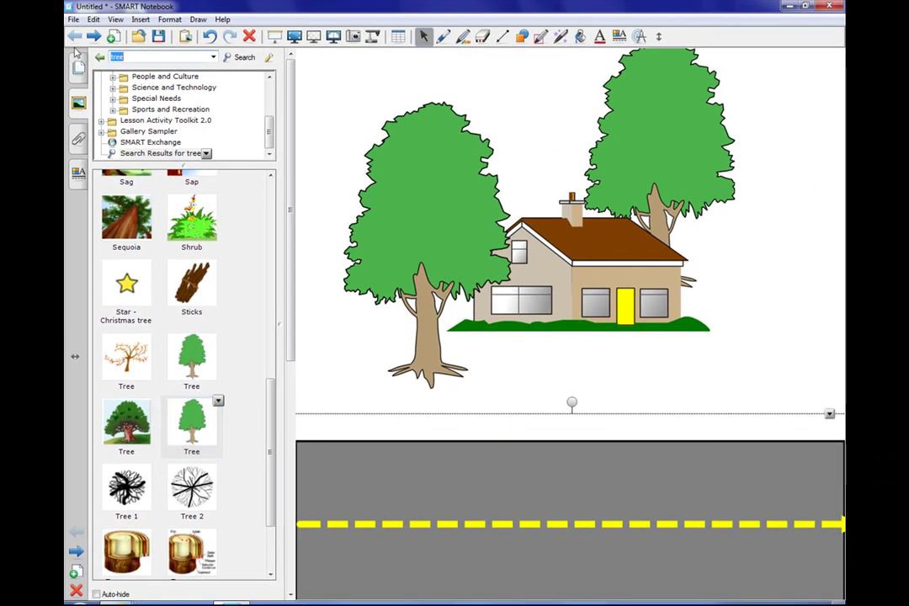
{"action": "type", "text": "car"}
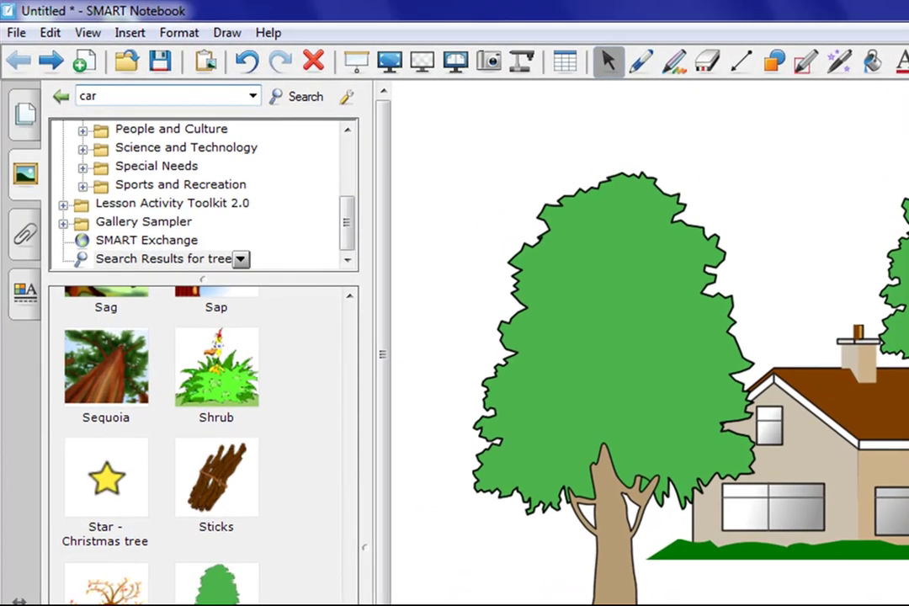
{"action": "left_click", "coordinate": [313, 100]}
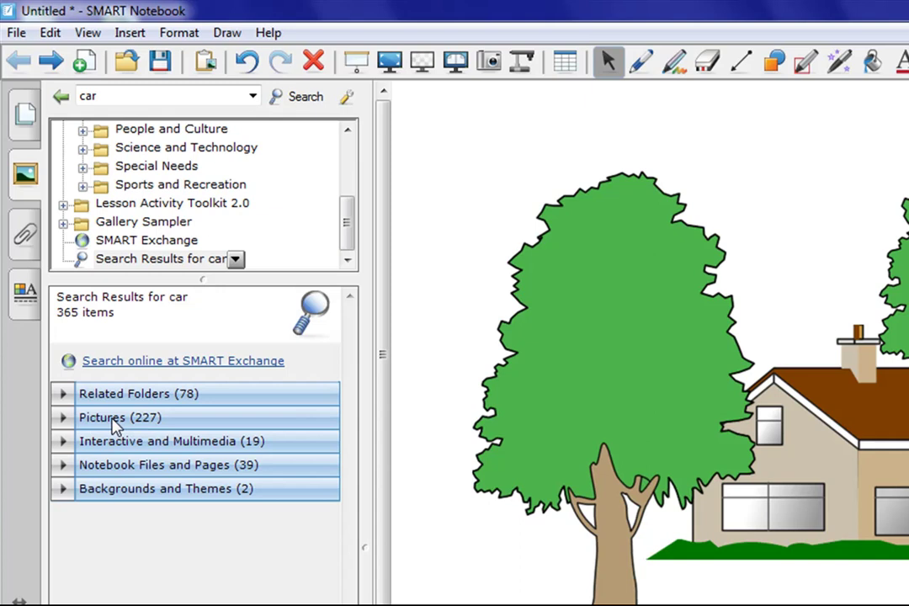
{"action": "left_click", "coordinate": [116, 421]}
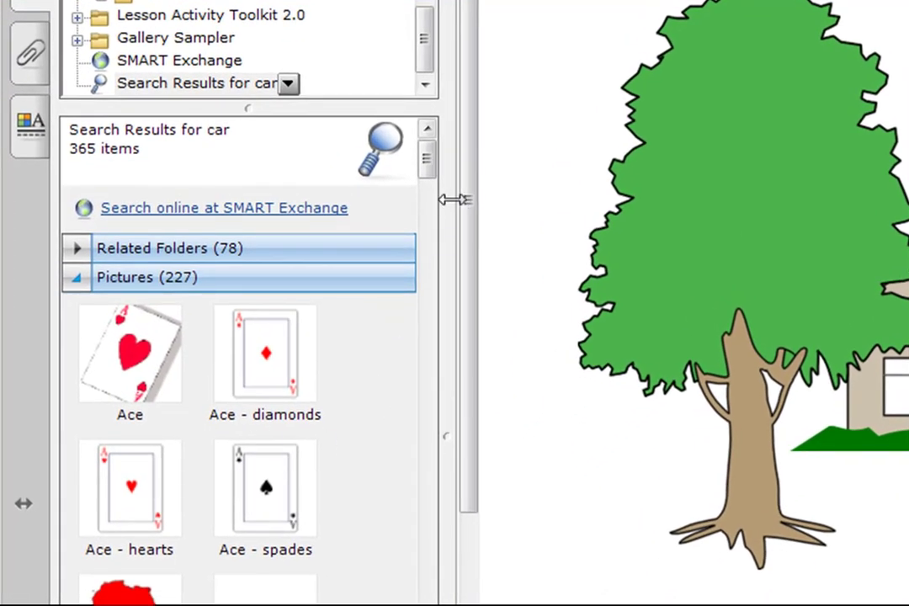
{"action": "left_click_drag", "start_coordinate": [422, 171], "coordinate": [430, 222]}
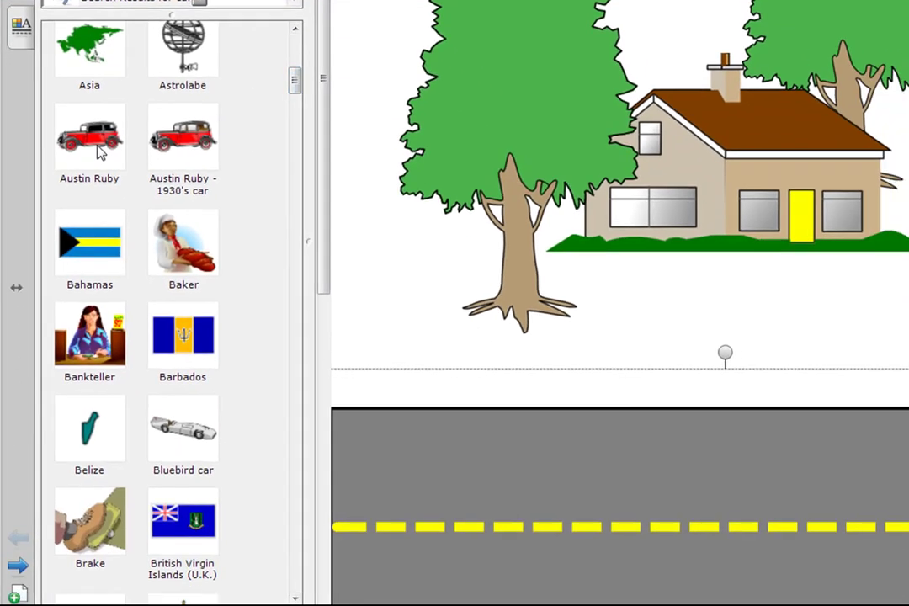
Drag the red Austin Ruby car onto the page and place it at the road's left end.
{"action": "left_click_drag", "start_coordinate": [95, 144], "coordinate": [101, 151]}
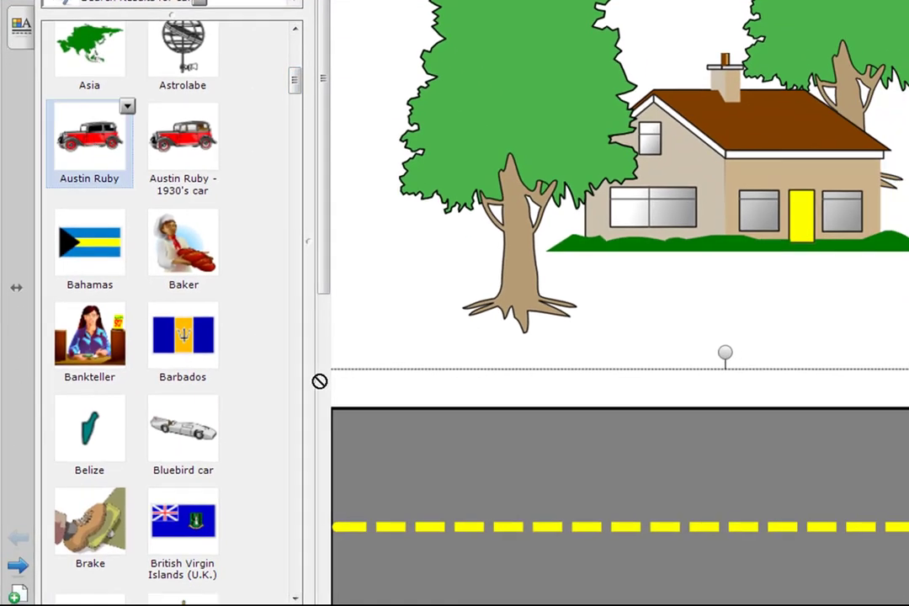
{"action": "left_click_drag", "start_coordinate": [320, 381], "coordinate": [516, 548]}
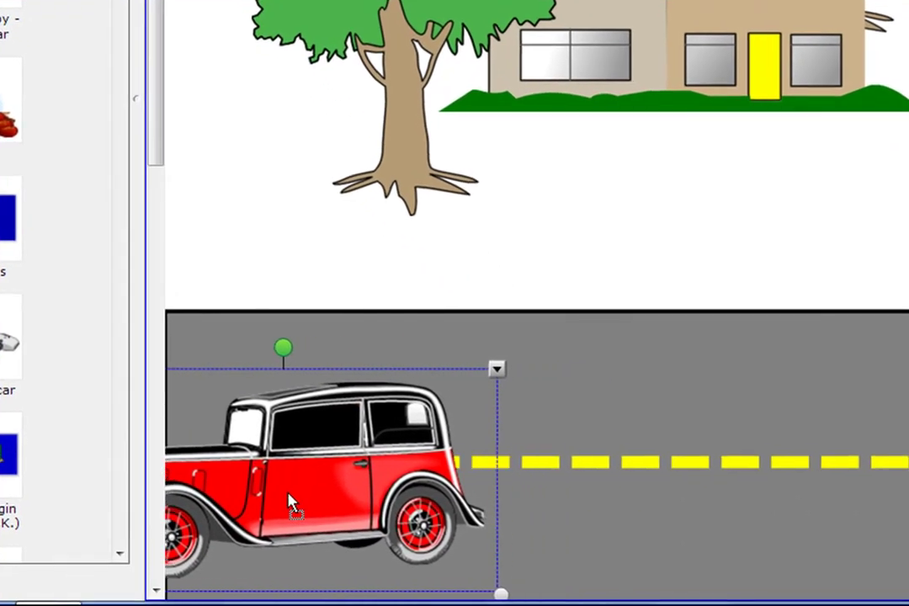
{"action": "left_click_drag", "start_coordinate": [288, 494], "coordinate": [381, 503]}
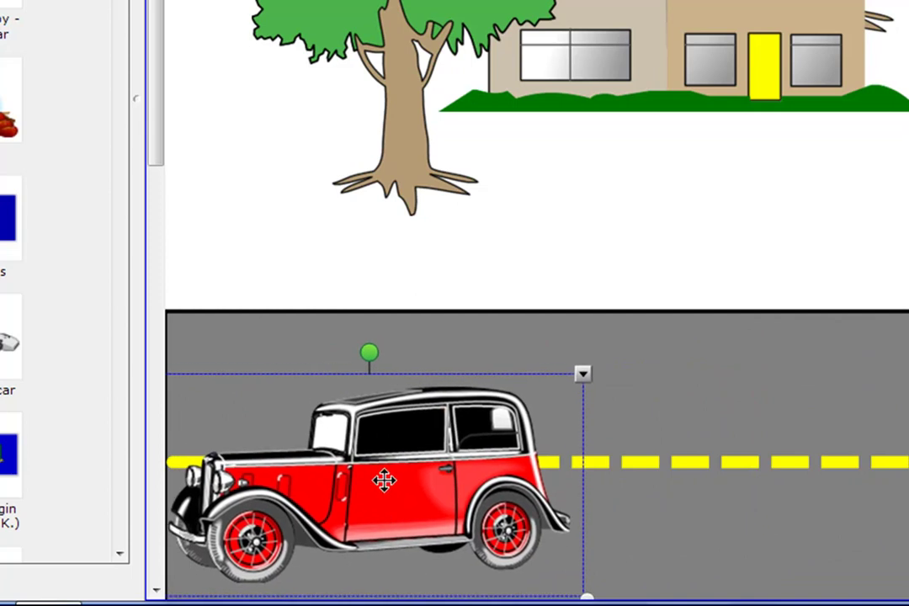
Flip the car Left/Right so it faces right.
{"action": "left_click", "coordinate": [585, 378]}
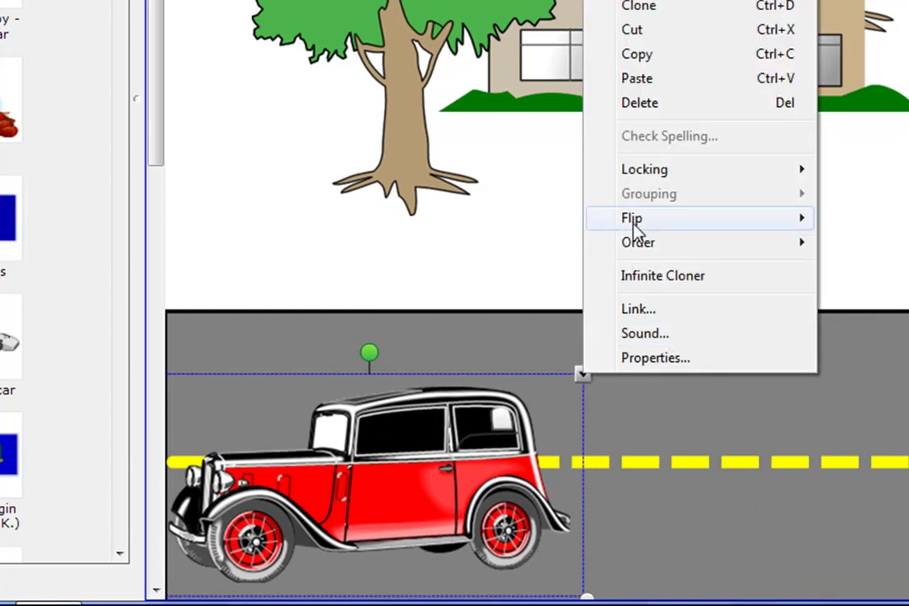
{"action": "mouse_move", "coordinate": [638, 232]}
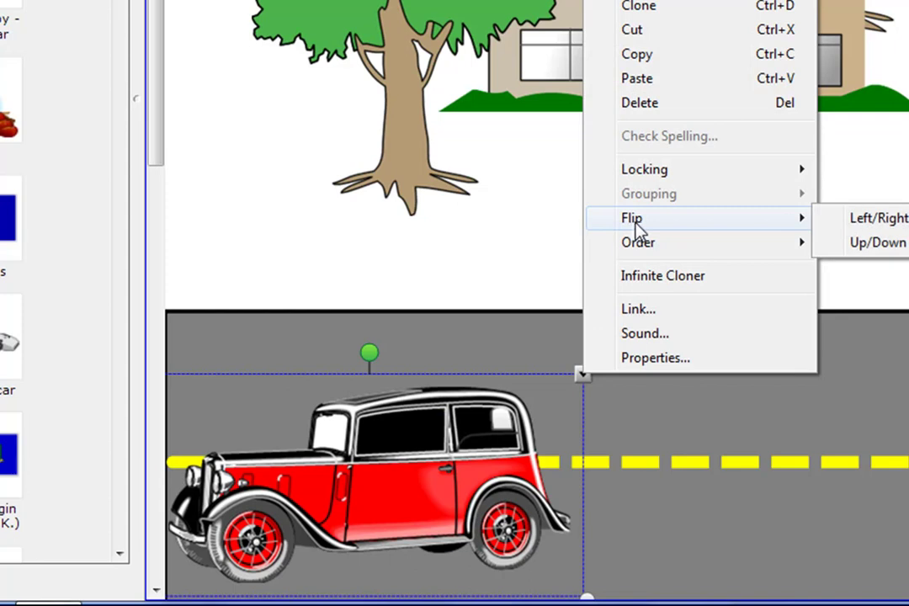
{"action": "left_click", "coordinate": [844, 219]}
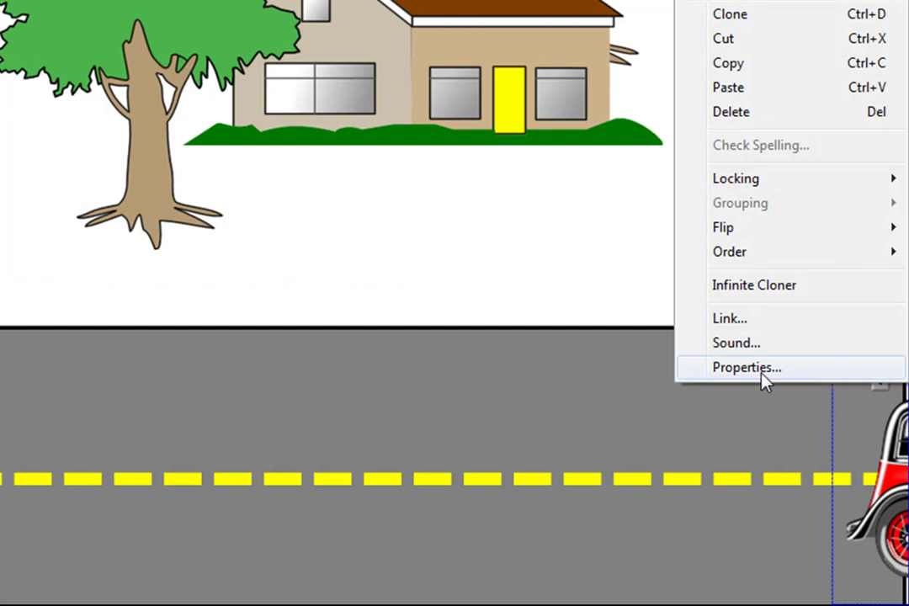
Give the car a Fly In animation from the Left at Normal speed, triggered when the object is clicked.
{"action": "left_click", "coordinate": [746, 368]}
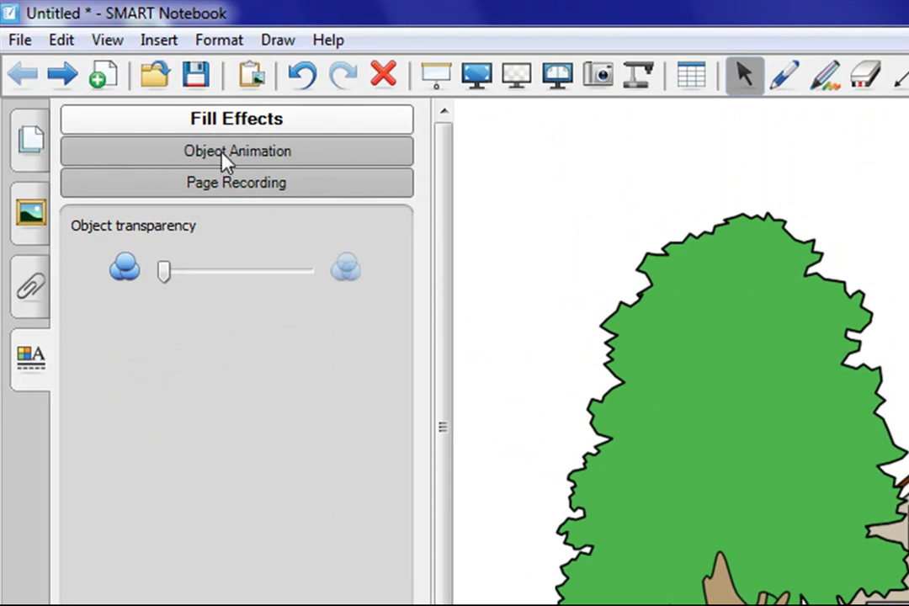
{"action": "left_click", "coordinate": [228, 156]}
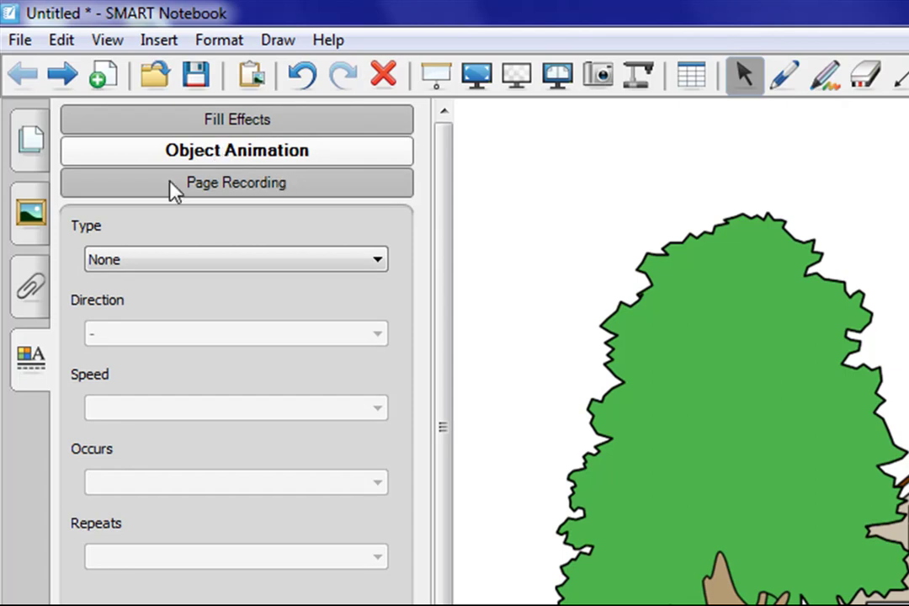
{"action": "left_click", "coordinate": [379, 262]}
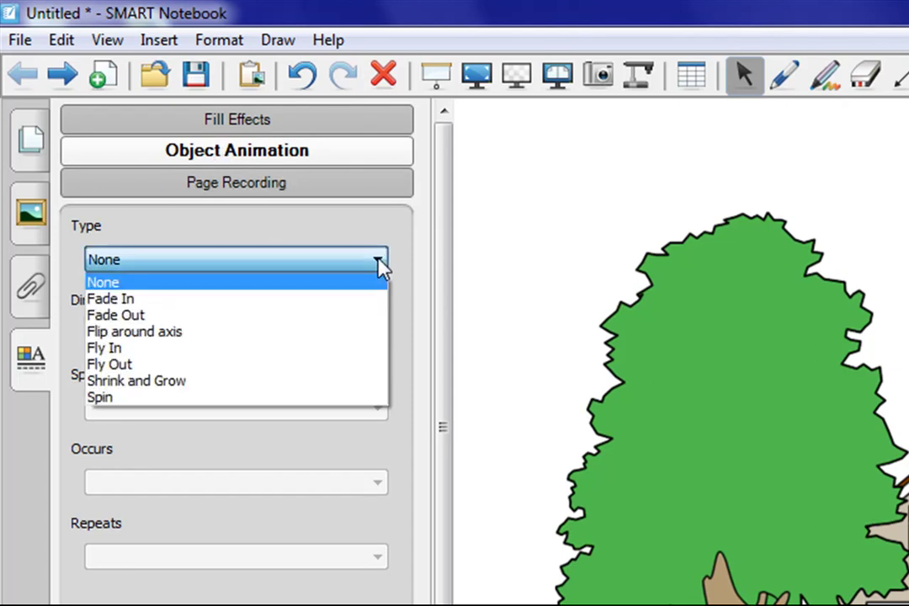
{"action": "left_click", "coordinate": [140, 350]}
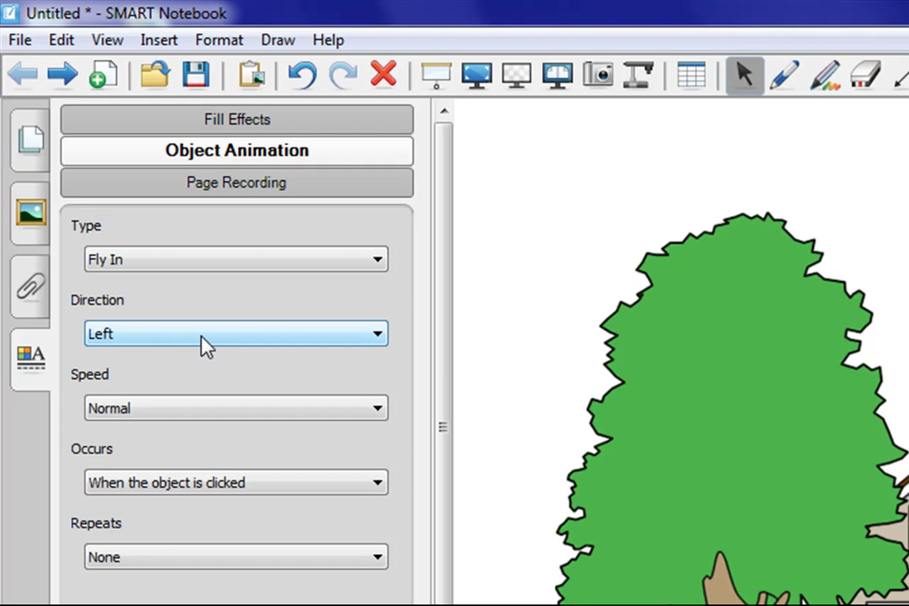
{"action": "left_click", "coordinate": [175, 410]}
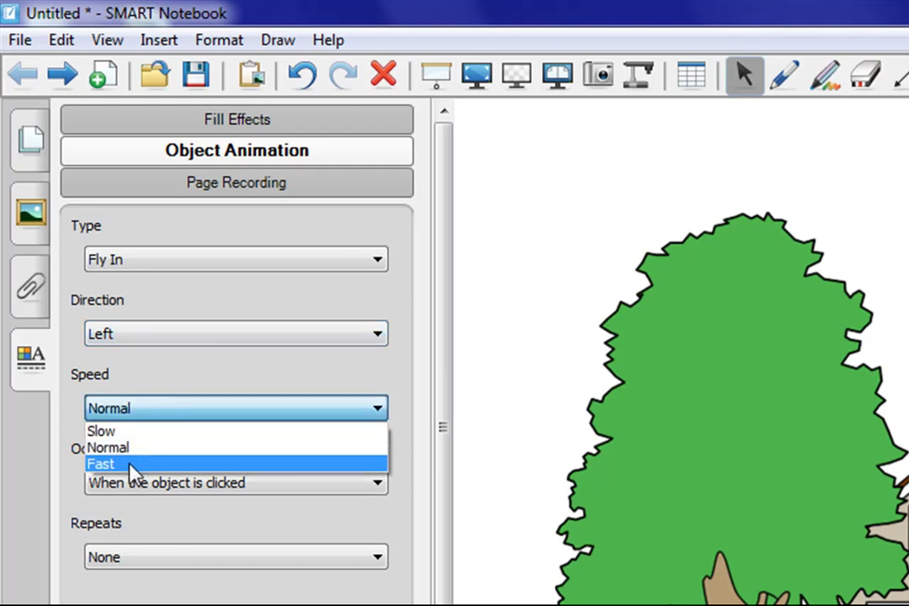
{"action": "left_click", "coordinate": [122, 449]}
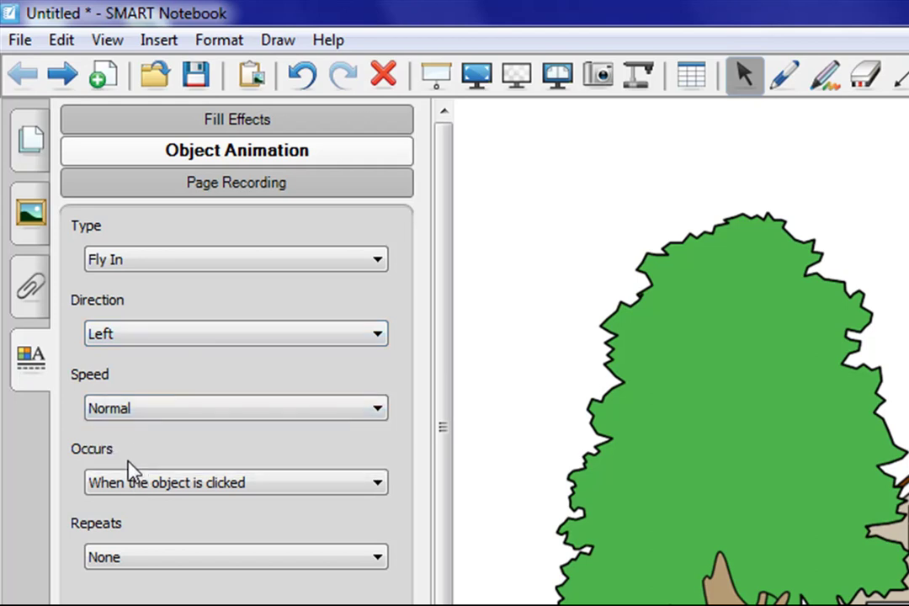
{"action": "left_click", "coordinate": [167, 491]}
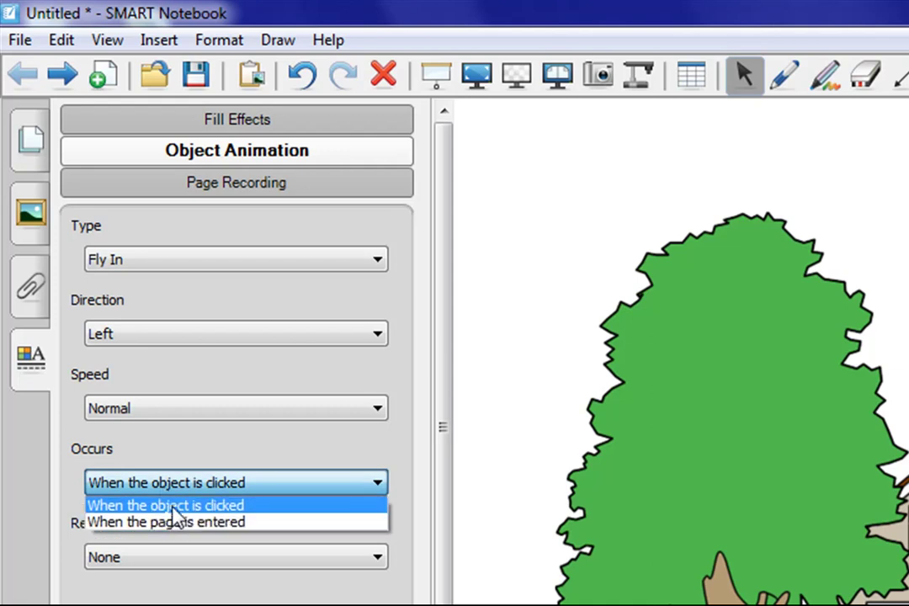
{"action": "left_click", "coordinate": [173, 509]}
{"action": "left_click", "coordinate": [187, 484]}
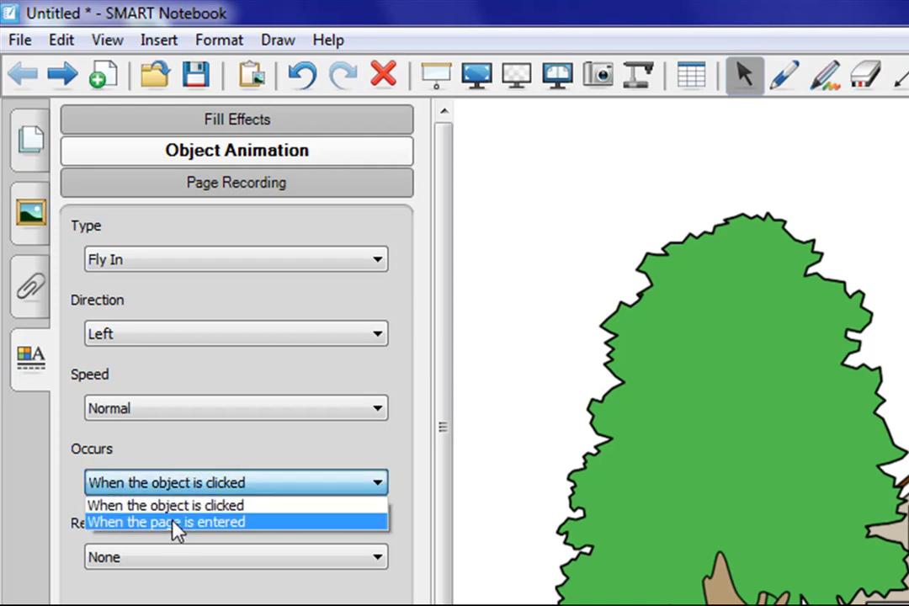
{"action": "left_click", "coordinate": [204, 508]}
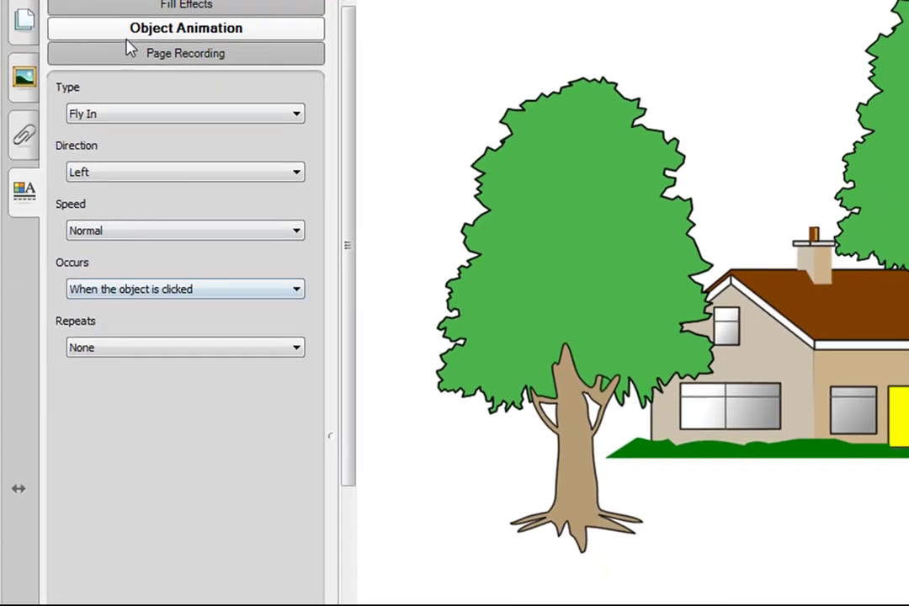
With the Page Sorter showing, raise the grey road slightly and drag the red car further onto it.
{"action": "left_click", "coordinate": [401, 273]}
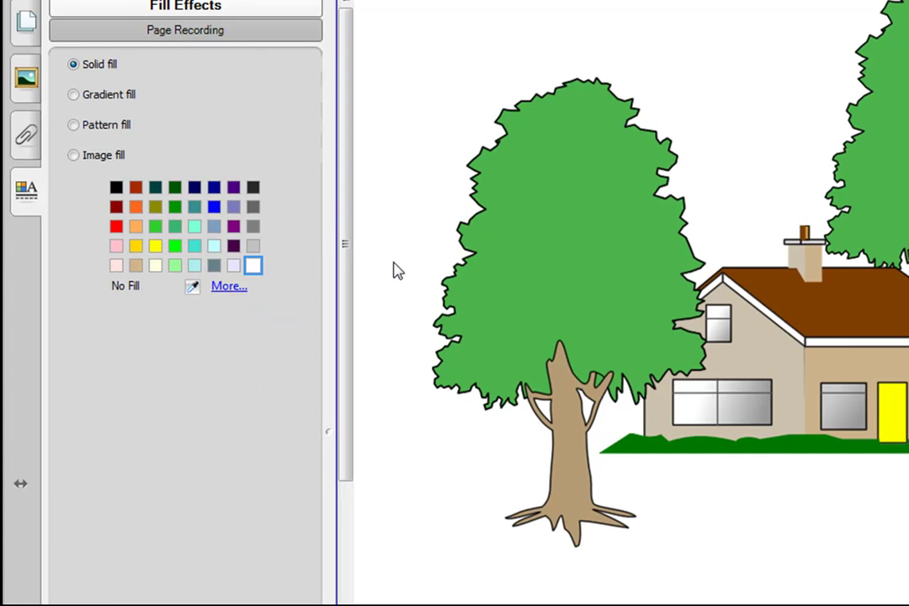
{"action": "left_click", "coordinate": [24, 18]}
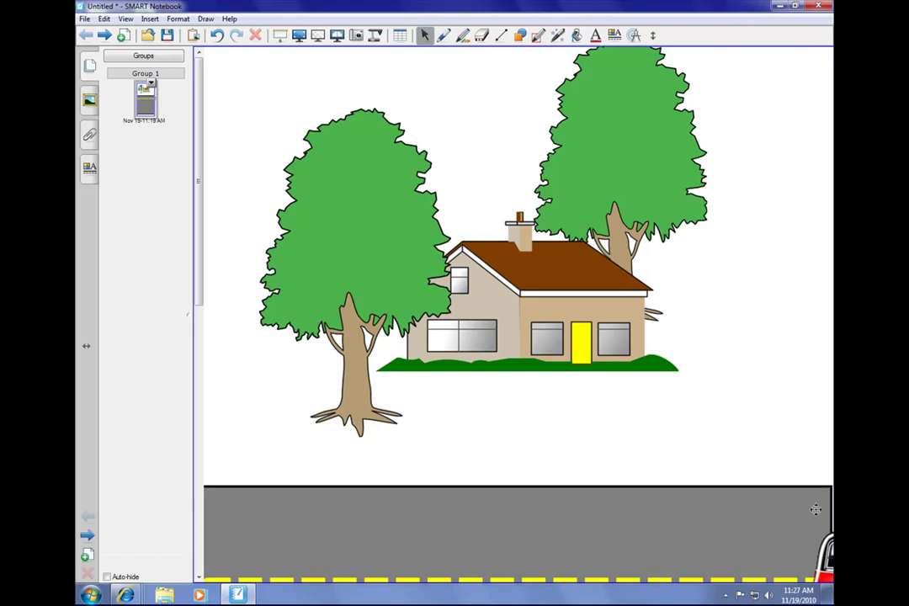
{"action": "left_click", "coordinate": [823, 556]}
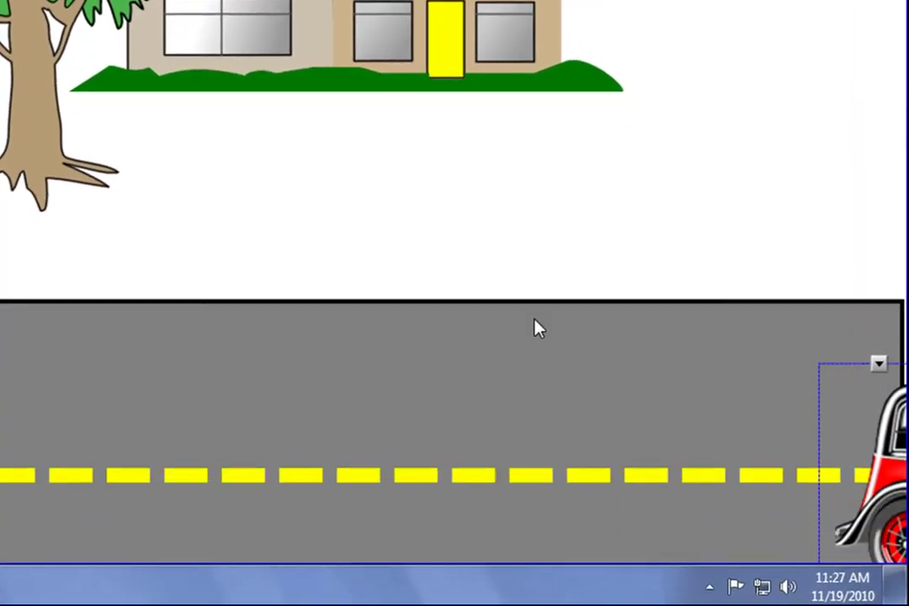
{"action": "scroll", "coordinate": [539, 328], "scroll_direction": "up", "scroll_amount": 1}
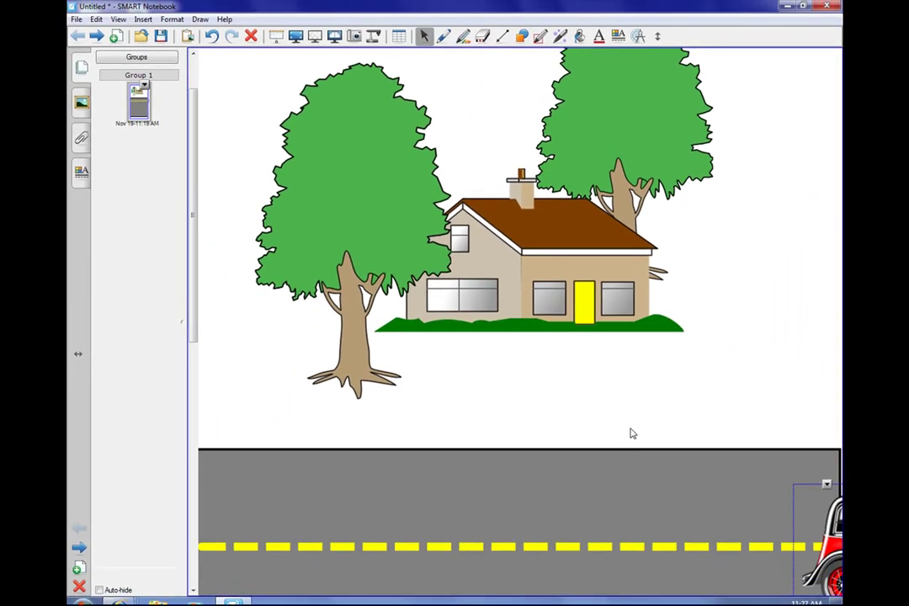
{"action": "scroll", "coordinate": [633, 433], "scroll_direction": "up", "scroll_amount": 1}
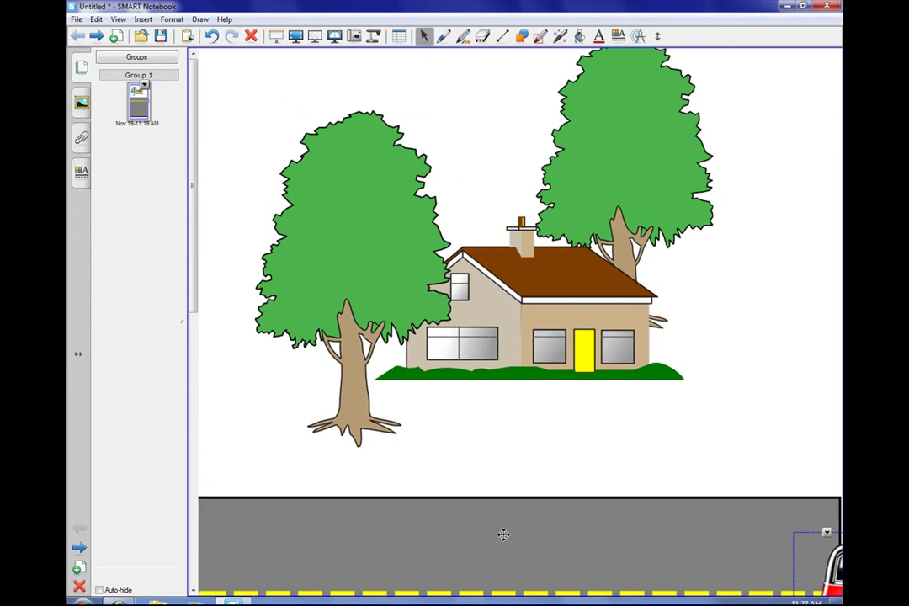
{"action": "left_click", "coordinate": [425, 63]}
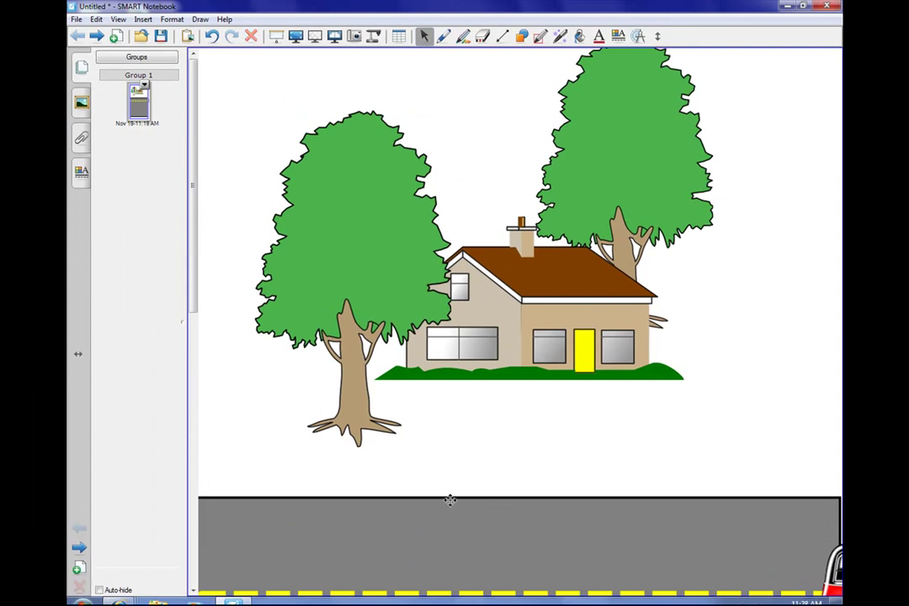
{"action": "left_click_drag", "start_coordinate": [450, 500], "coordinate": [449, 460]}
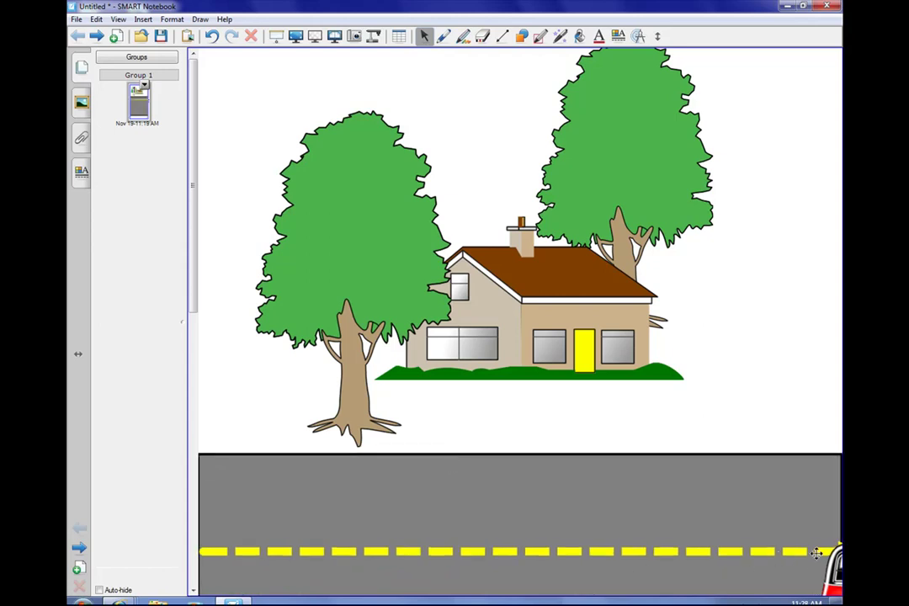
{"action": "left_click_drag", "start_coordinate": [832, 573], "coordinate": [687, 560]}
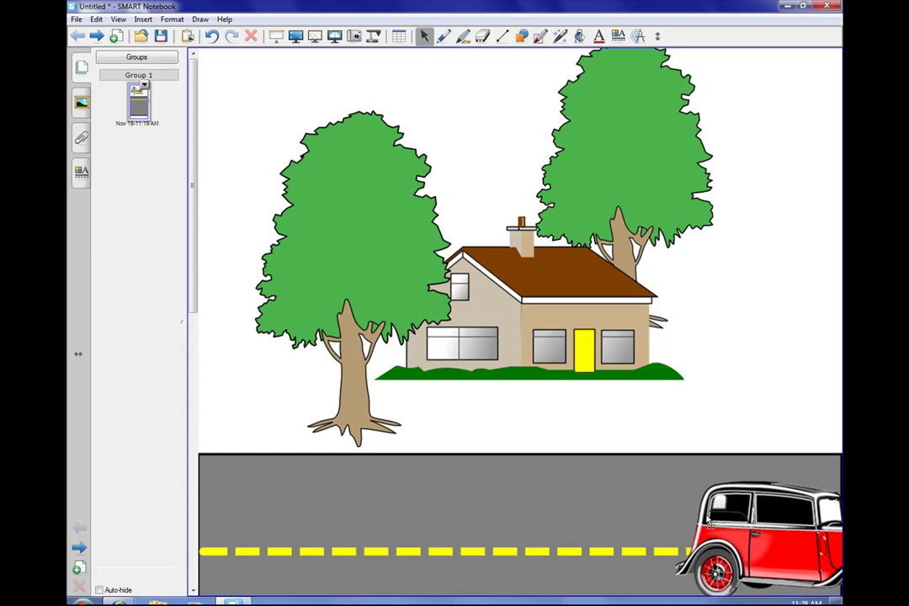
{"action": "left_click", "coordinate": [81, 104]}
{"action": "left_click", "coordinate": [77, 76]}
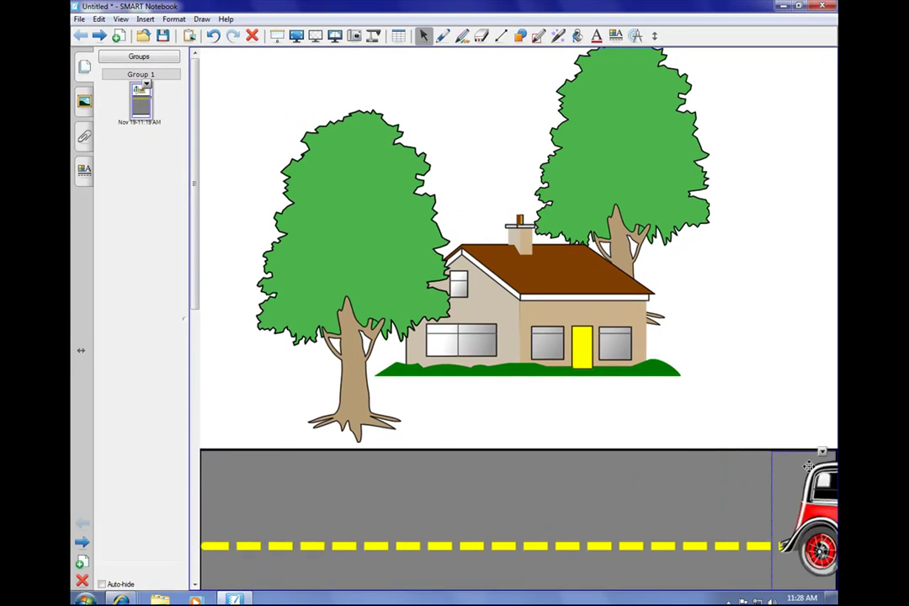
Change the car's animation speed to Slow and lower the car slightly on the road.
{"action": "right_click", "coordinate": [823, 459]}
{"action": "left_click", "coordinate": [749, 446]}
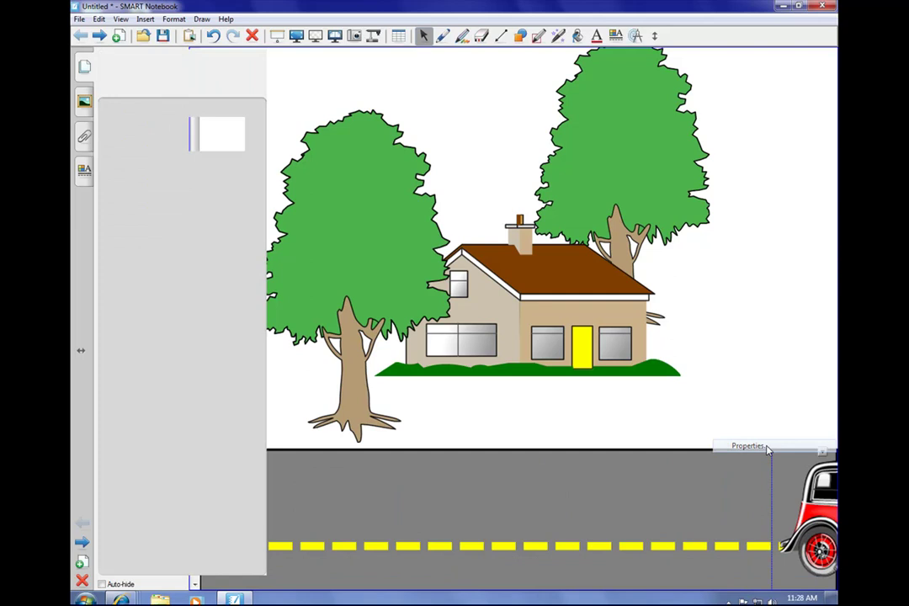
{"action": "left_click", "coordinate": [173, 73]}
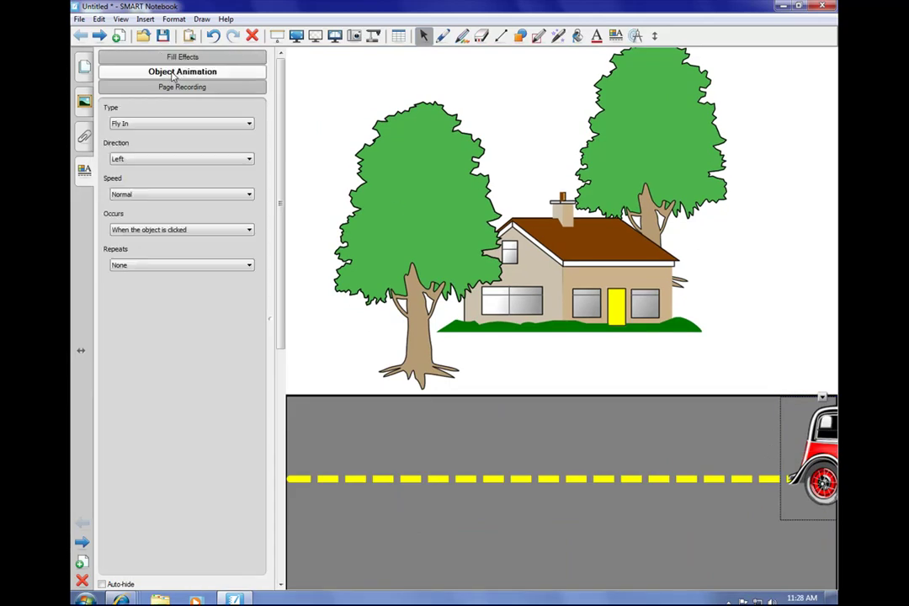
{"action": "left_click", "coordinate": [145, 195]}
{"action": "left_click", "coordinate": [143, 204]}
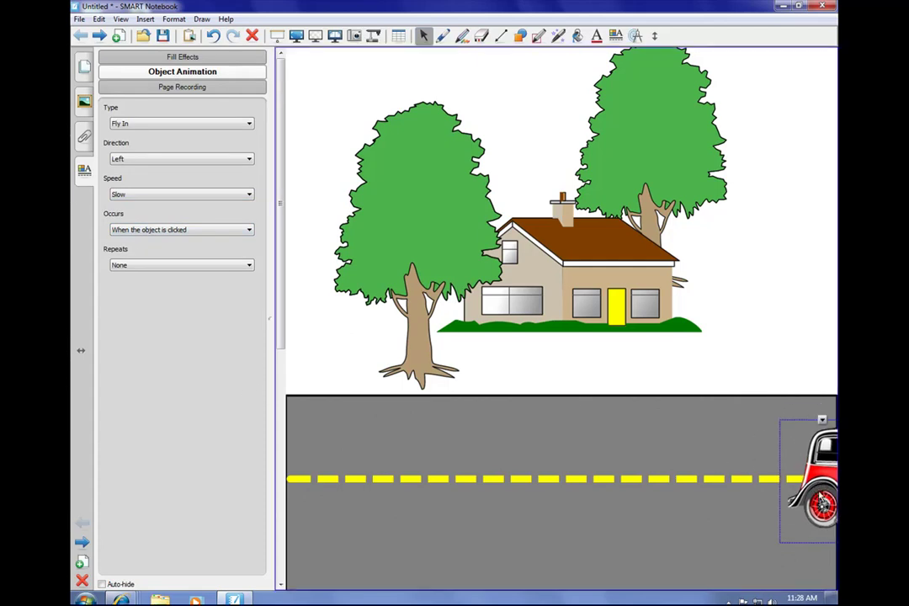
{"action": "left_click_drag", "start_coordinate": [821, 503], "coordinate": [819, 537]}
{"action": "left_click", "coordinate": [773, 285]}
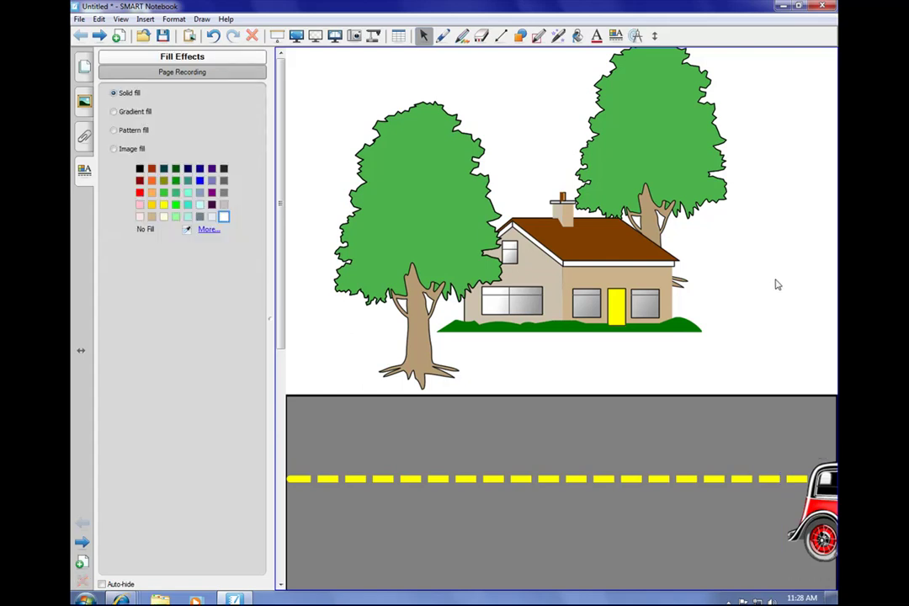
{"action": "left_click", "coordinate": [85, 68]}
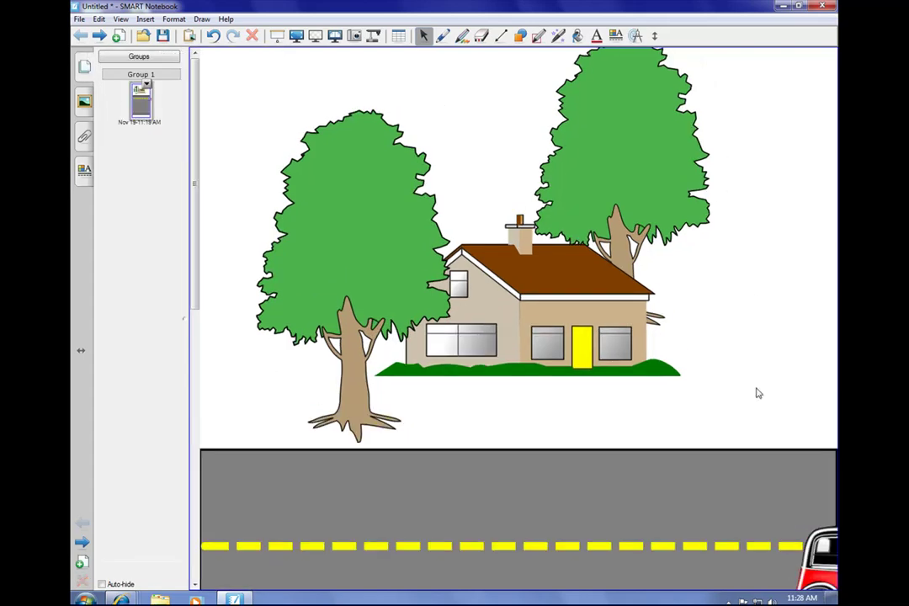
{"action": "left_click", "coordinate": [824, 577]}
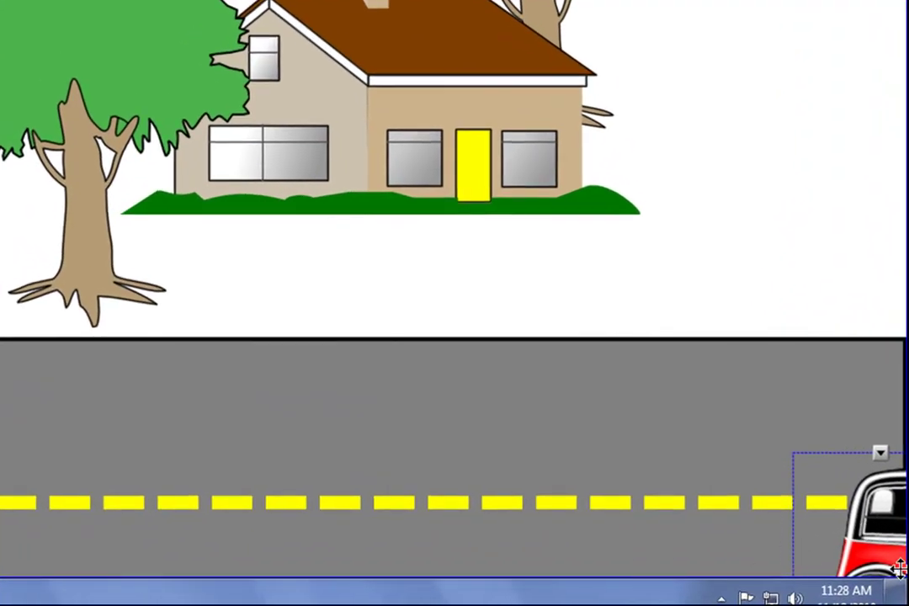
{"action": "left_click", "coordinate": [827, 463]}
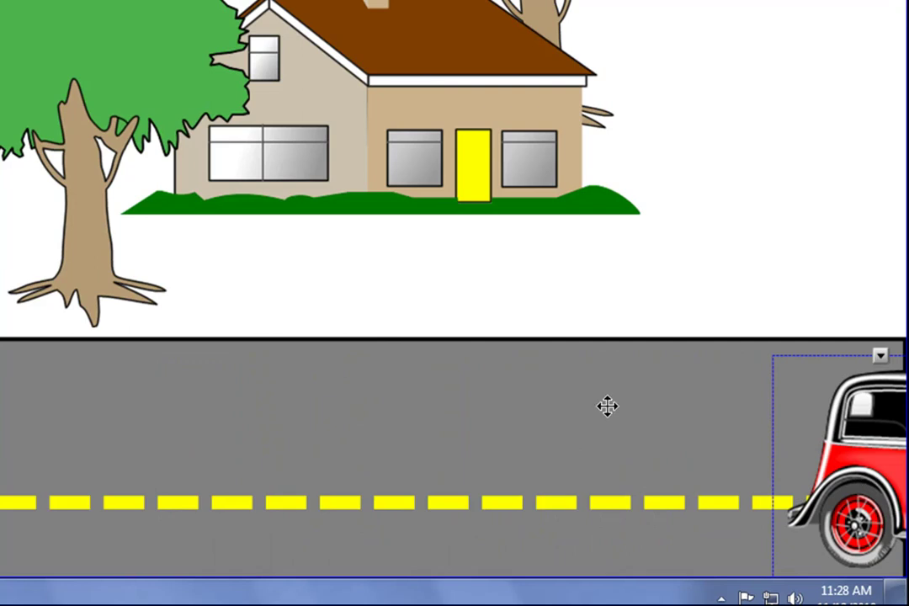
{"action": "left_click", "coordinate": [876, 491]}
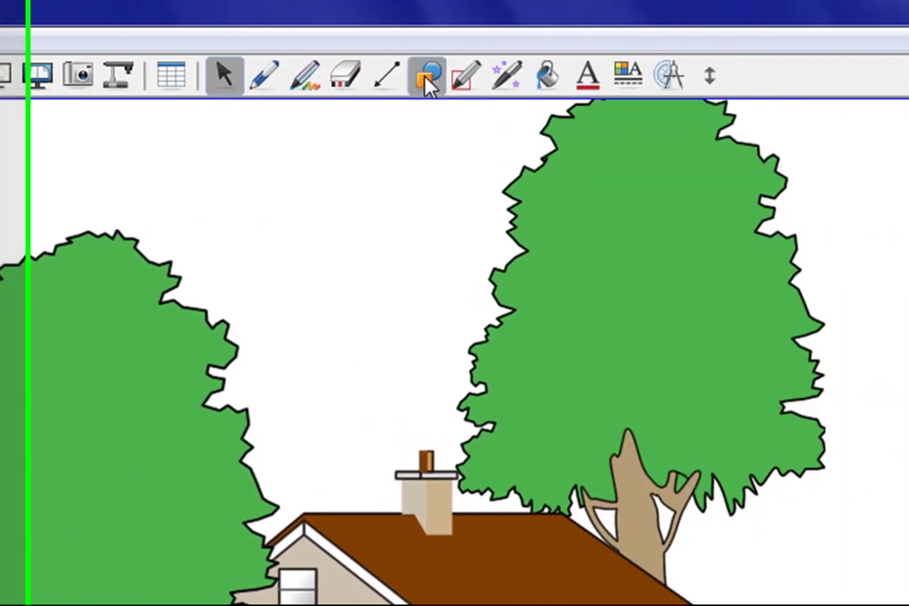
Choose the star shape and add a new blank page.
{"action": "left_click", "coordinate": [426, 77]}
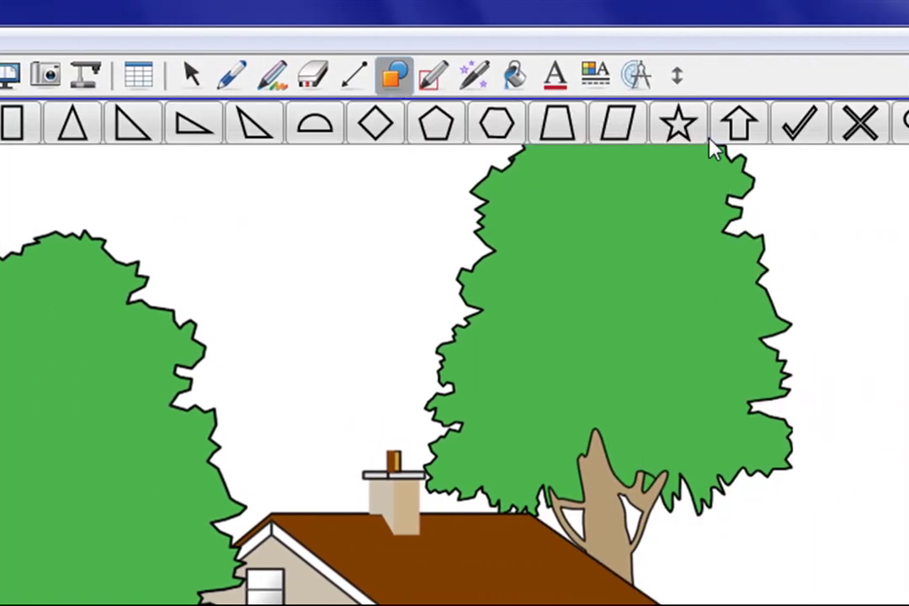
{"action": "left_click", "coordinate": [679, 126]}
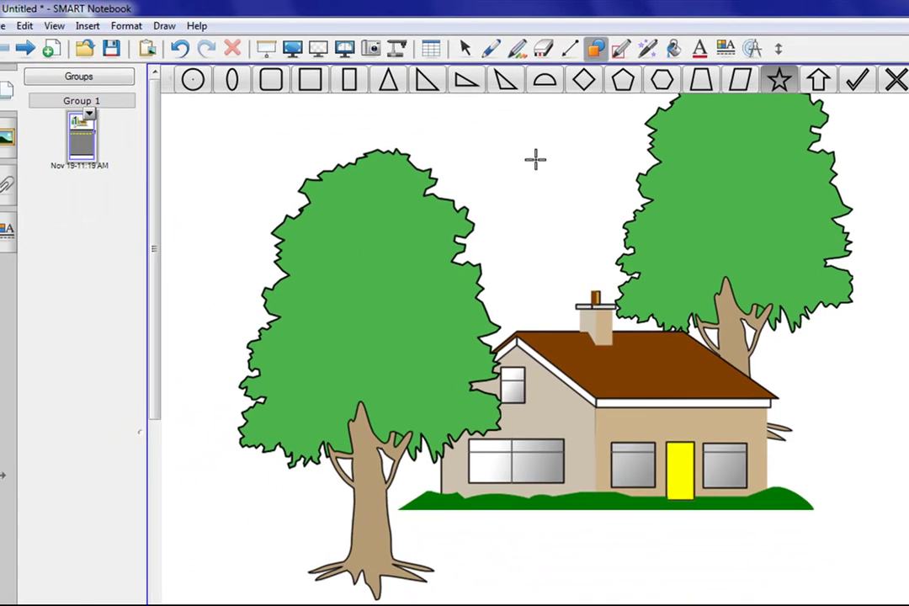
{"action": "left_click", "coordinate": [49, 47]}
Draw a large star in the centre of the new page and select it.
{"action": "left_click_drag", "start_coordinate": [367, 191], "coordinate": [509, 346]}
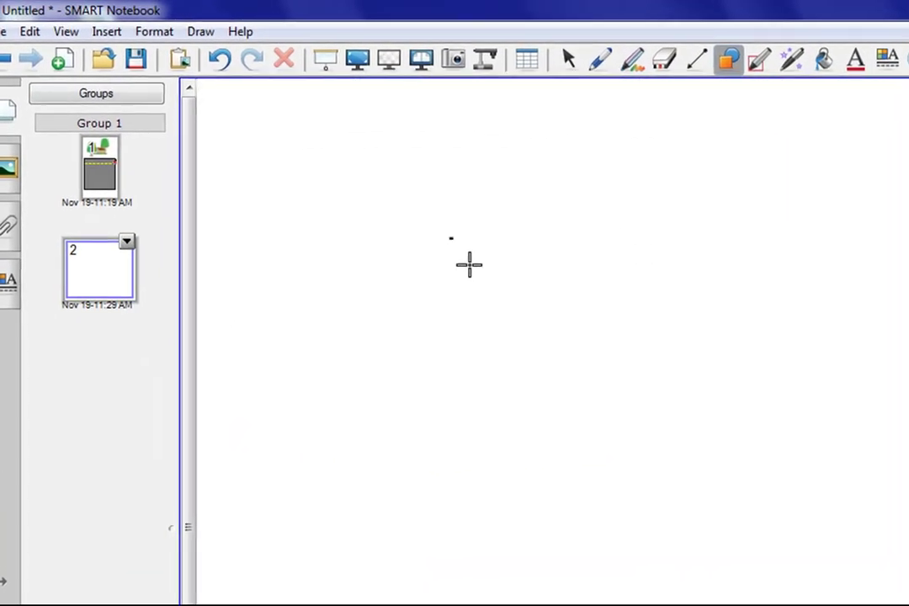
{"action": "left_click_drag", "start_coordinate": [623, 425], "coordinate": [623, 421]}
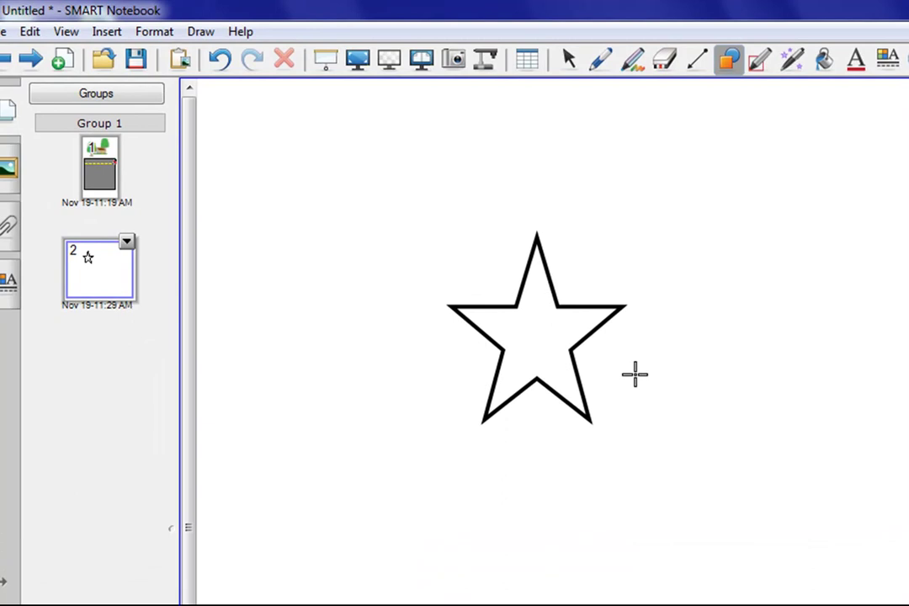
{"action": "left_click", "coordinate": [552, 64]}
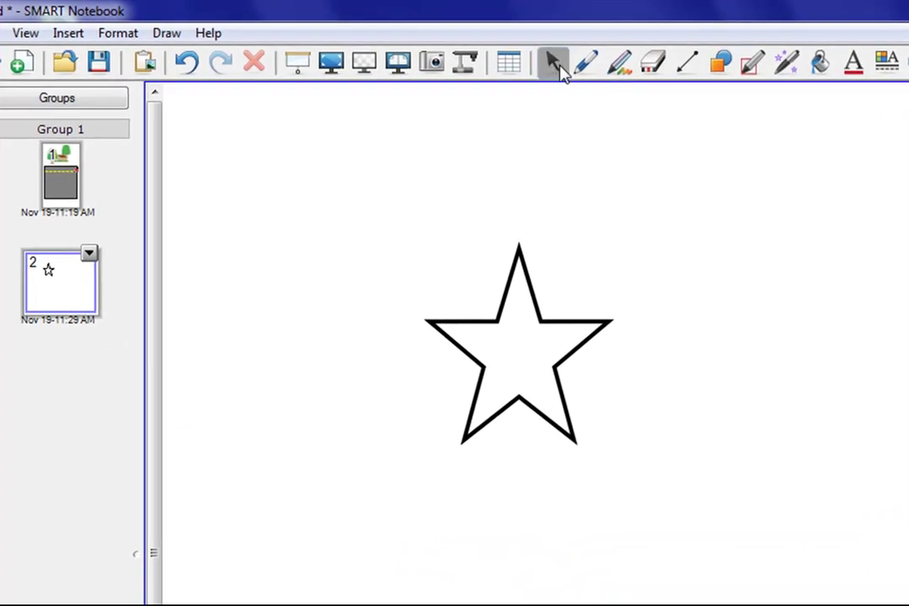
{"action": "left_click", "coordinate": [530, 293]}
Clone the star with Ctrl+D into a diagonal trail of copies.
{"action": "left_click", "coordinate": [618, 243]}
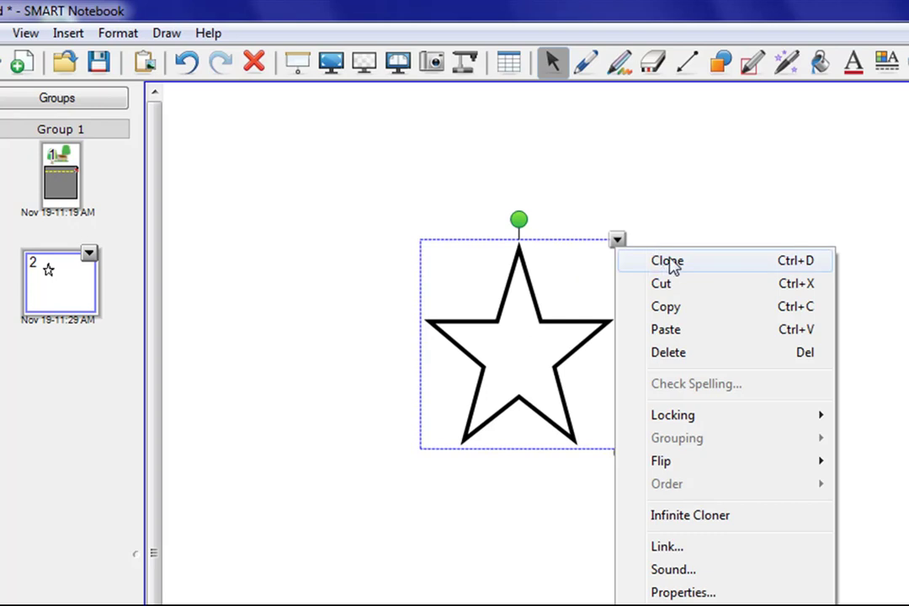
{"action": "left_click", "coordinate": [579, 256]}
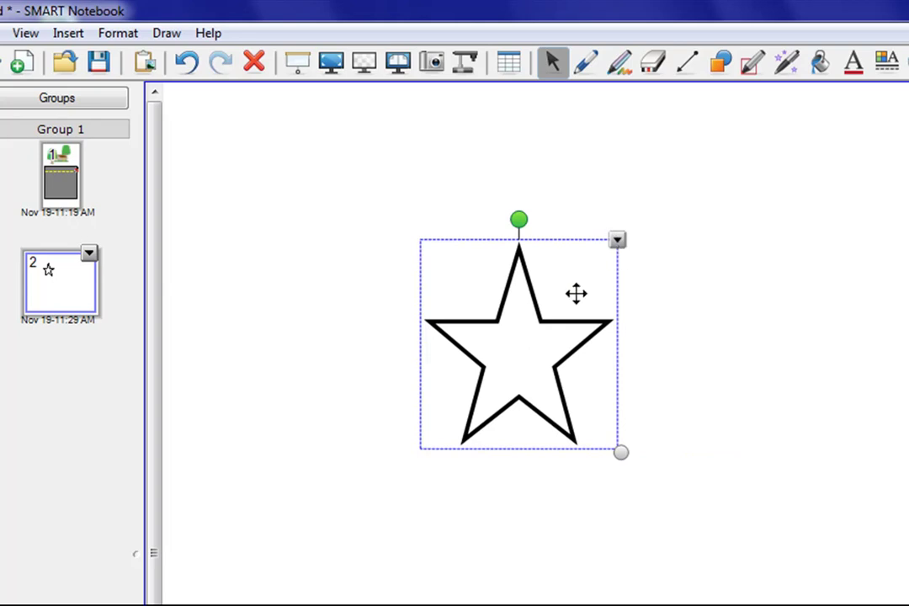
{"action": "key", "text": "ctrl+d"}
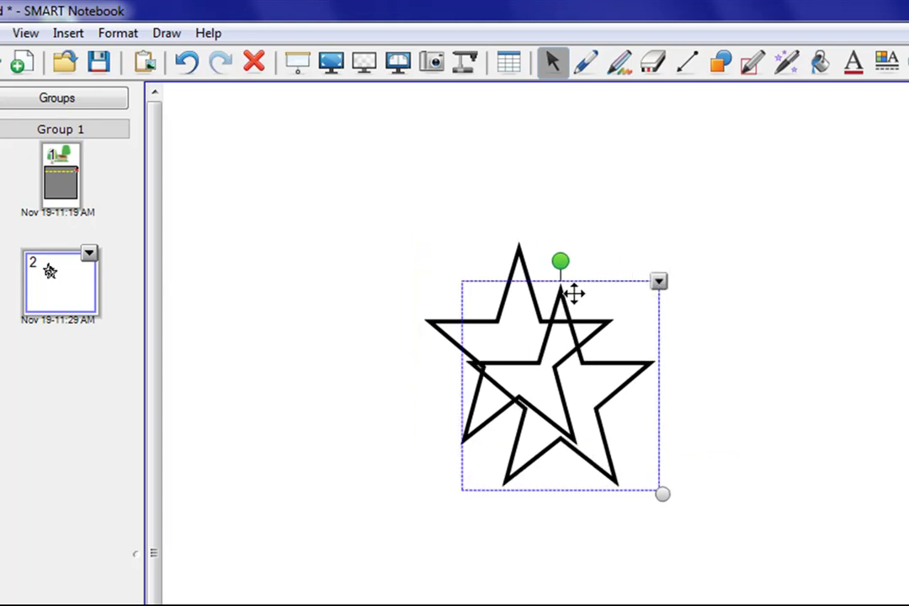
{"action": "key", "text": "ctrl+d"}
{"action": "key", "text": "ctrl+d"}
{"action": "key", "text": "ctrl+d"}
{"action": "key", "text": "ctrl+d"}
{"action": "key", "text": "ctrl+d"}
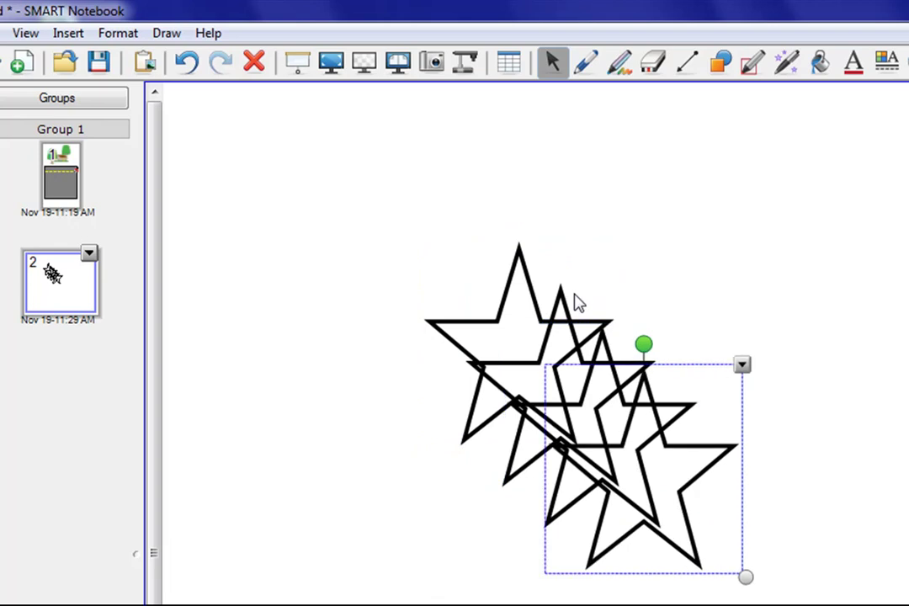
{"action": "key", "text": "ctrl+d"}
{"action": "key", "text": "ctrl+d"}
{"action": "key", "text": "ctrl+d"}
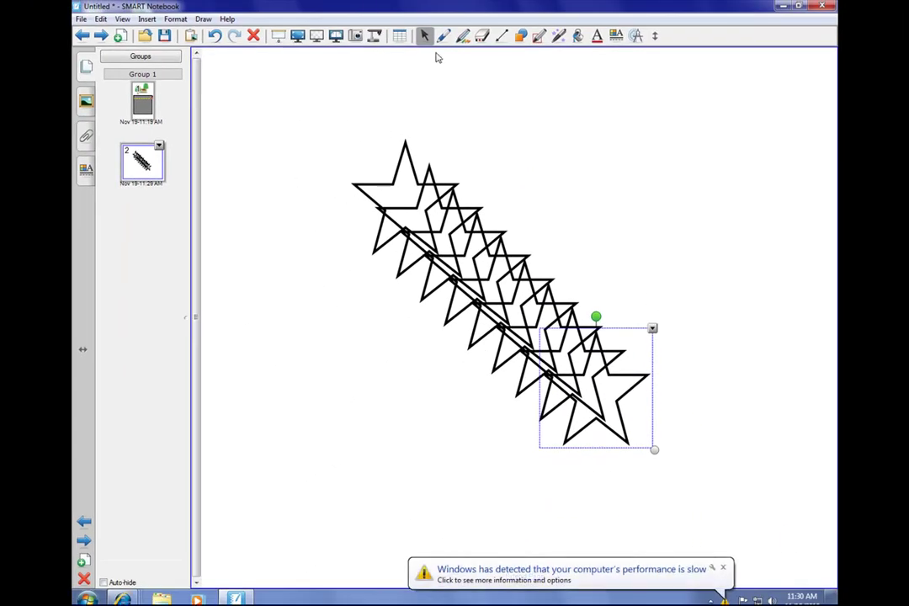
Marquee-select all the stars and delete them.
{"action": "left_click", "coordinate": [318, 108]}
{"action": "left_click_drag", "start_coordinate": [315, 90], "coordinate": [696, 493]}
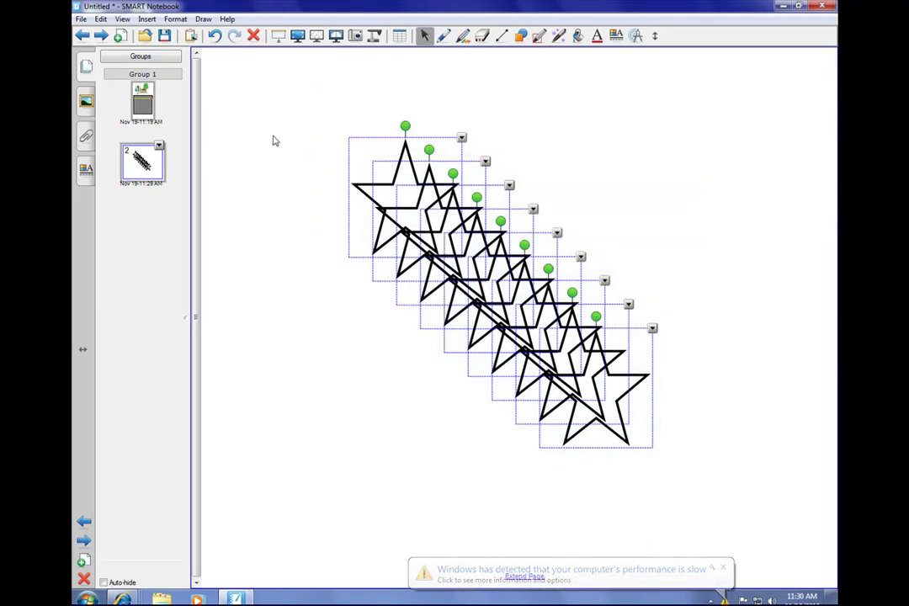
{"action": "left_click", "coordinate": [214, 35]}
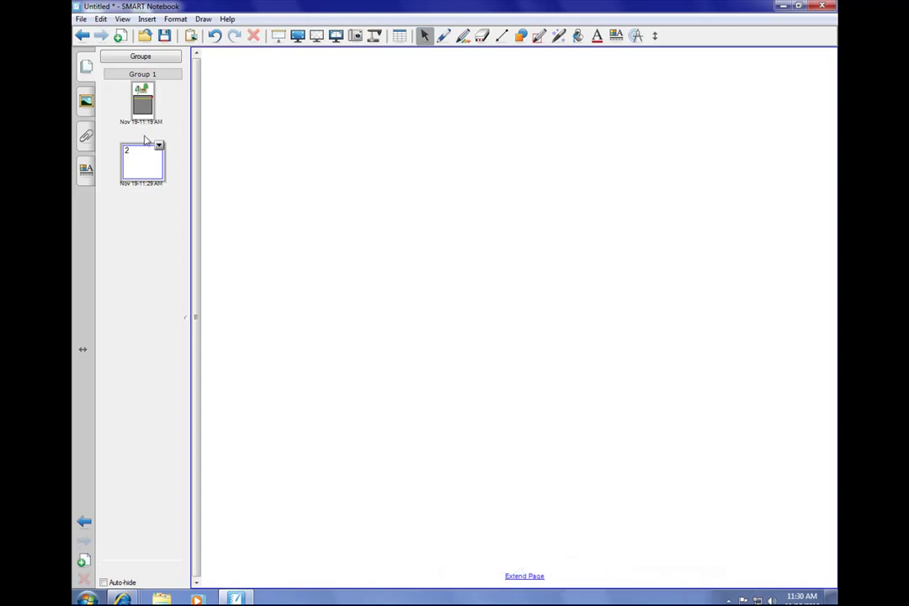
Switch to page 1 and click the red car to preview its fly-in animation.
{"action": "left_click", "coordinate": [147, 114]}
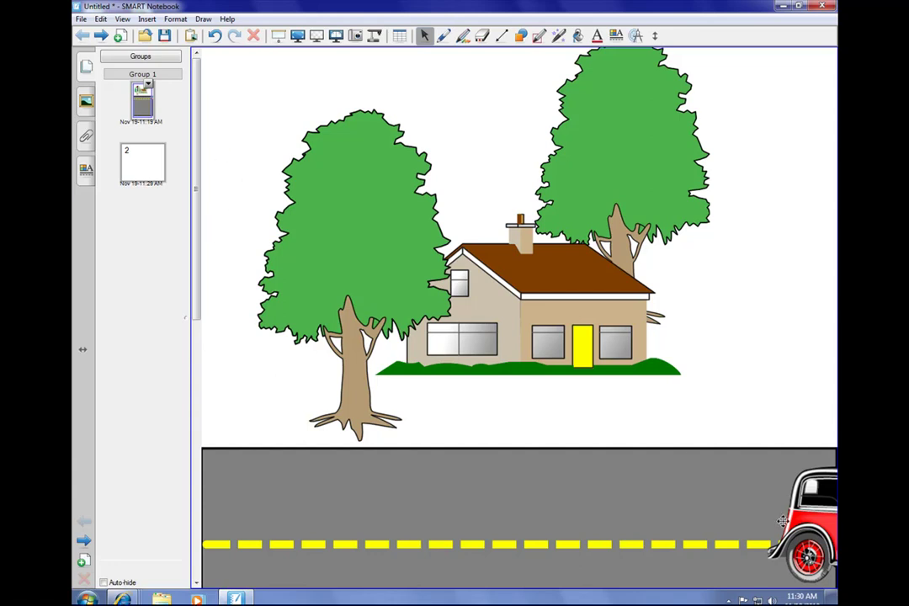
{"action": "left_click", "coordinate": [812, 506]}
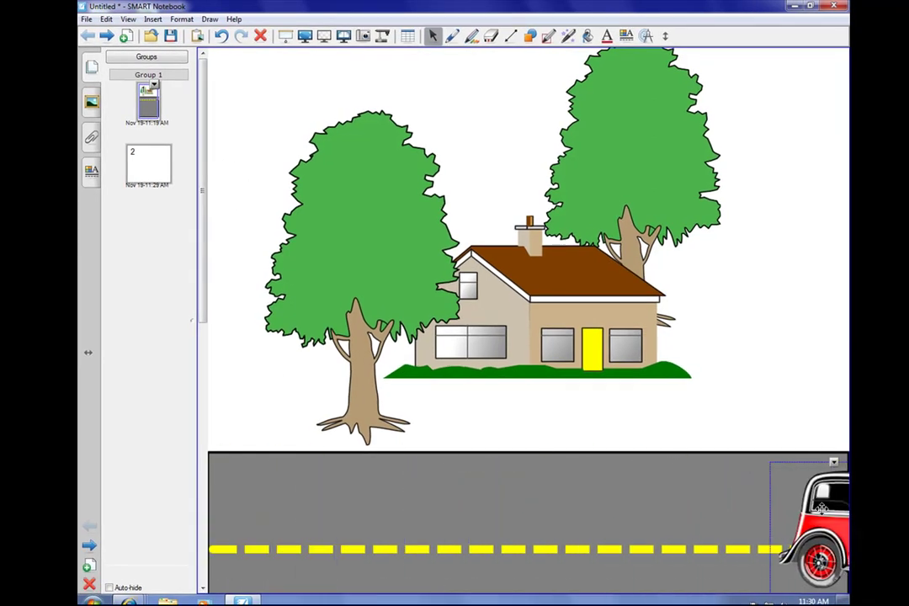